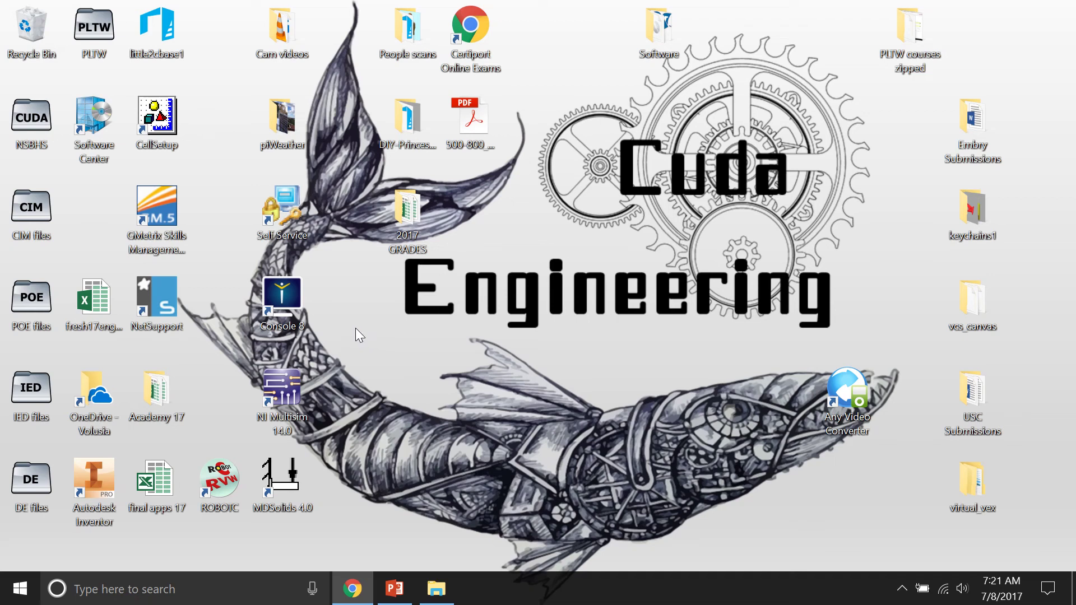
Bring up the PLTW Canvas login page in Chrome and sign in to the account.
{"action": "left_click", "coordinate": [352, 589]}
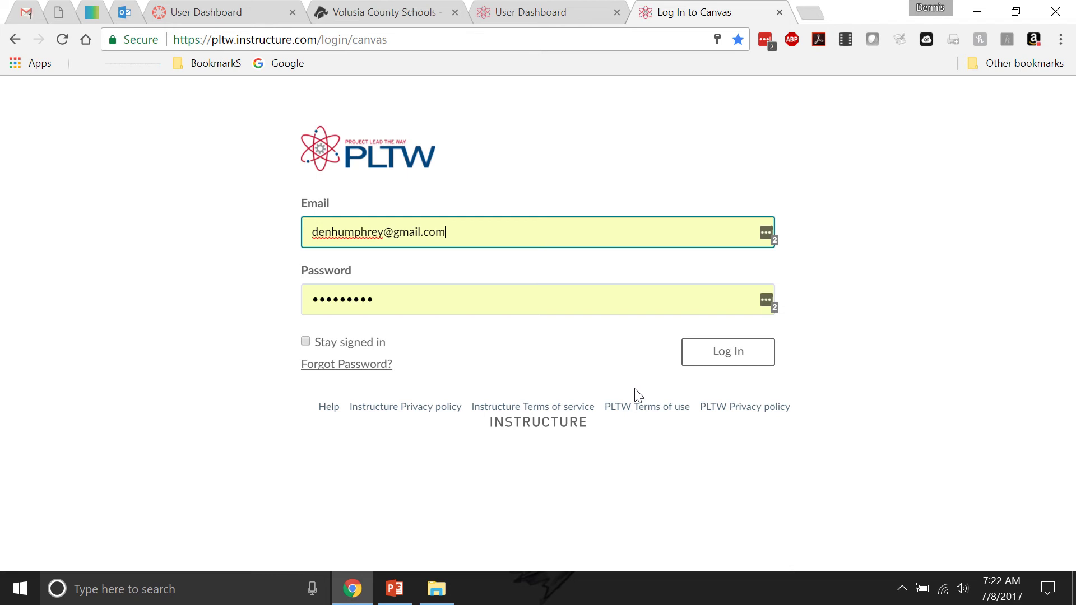
{"action": "left_click", "coordinate": [719, 360]}
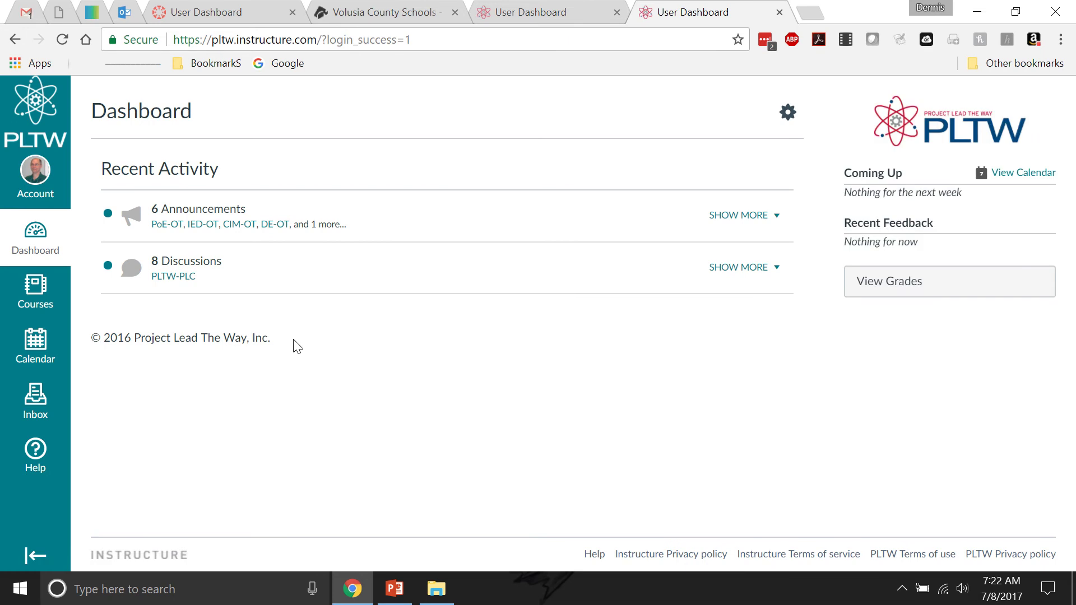
Open Digital Electronics 2016 from the Courses list and go to its Settings.
{"action": "left_click", "coordinate": [35, 295]}
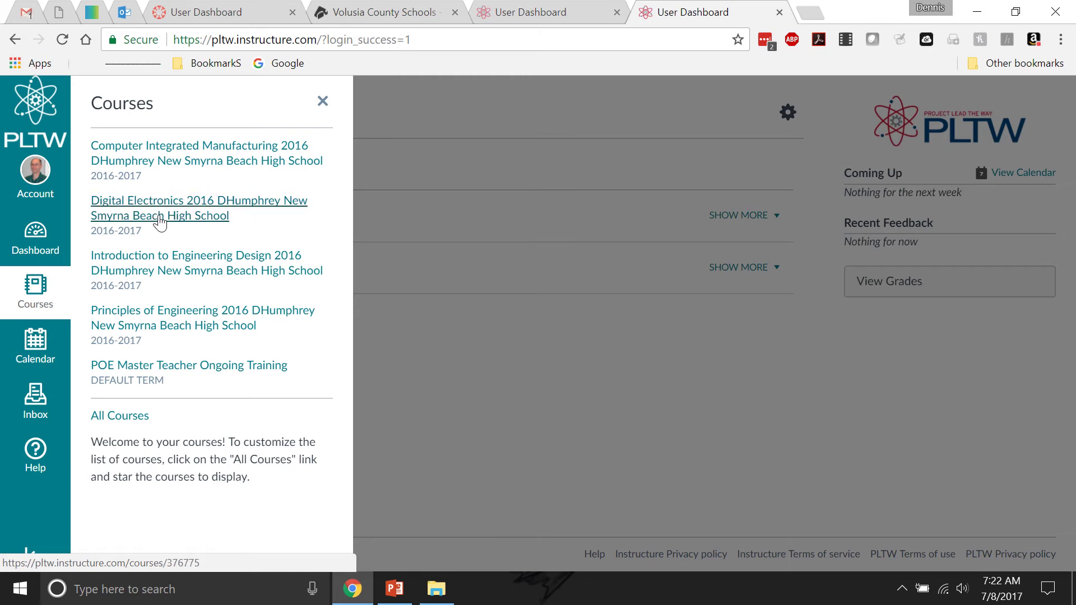
{"action": "left_click", "coordinate": [160, 223]}
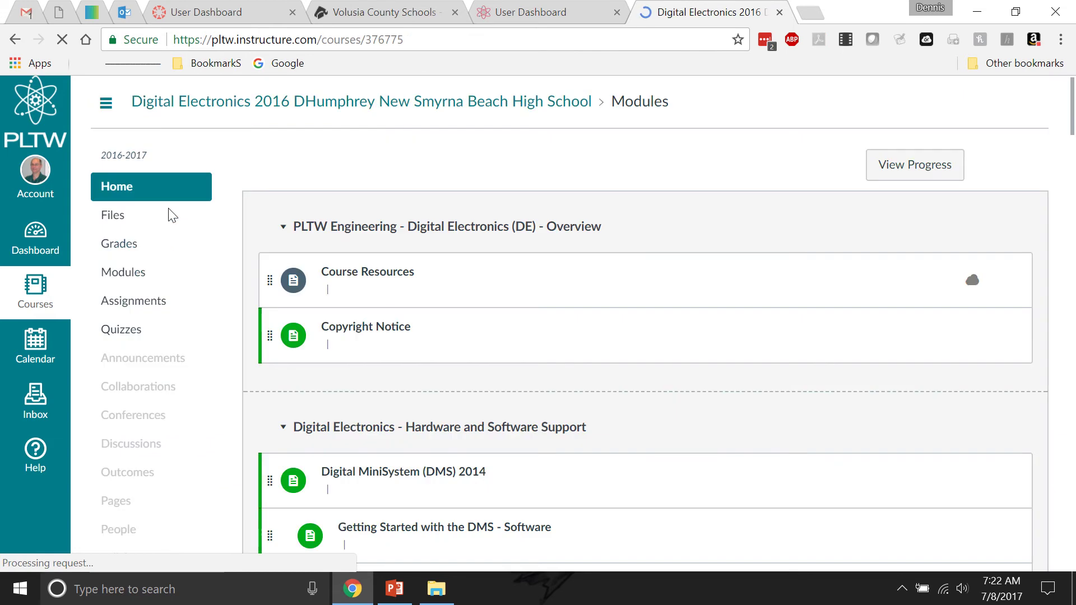
{"action": "scroll", "coordinate": [233, 271], "scroll_direction": "down", "scroll_amount": 5}
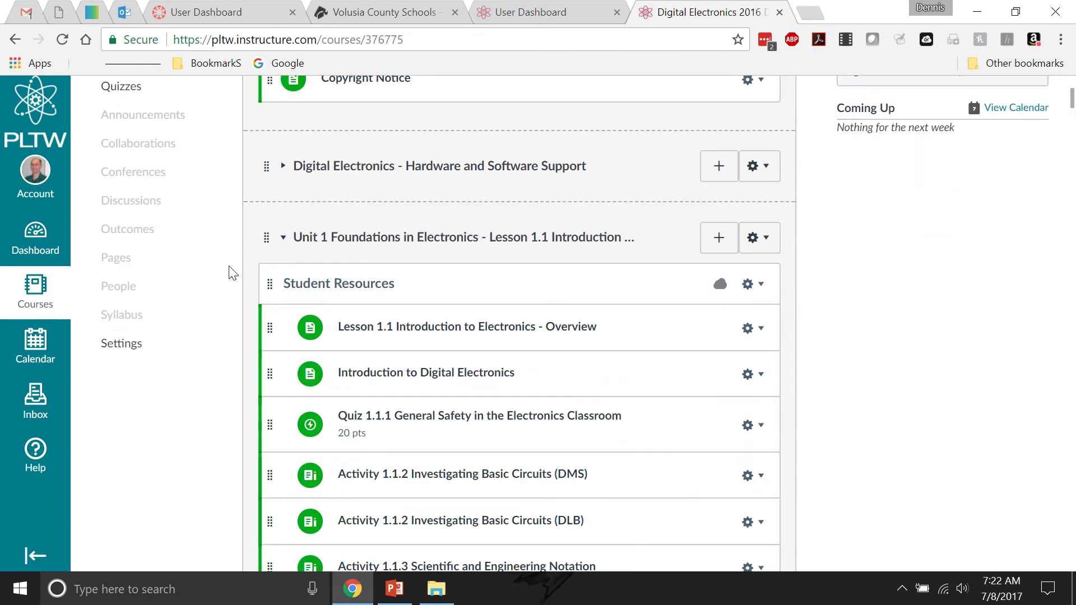
{"action": "left_click", "coordinate": [123, 339]}
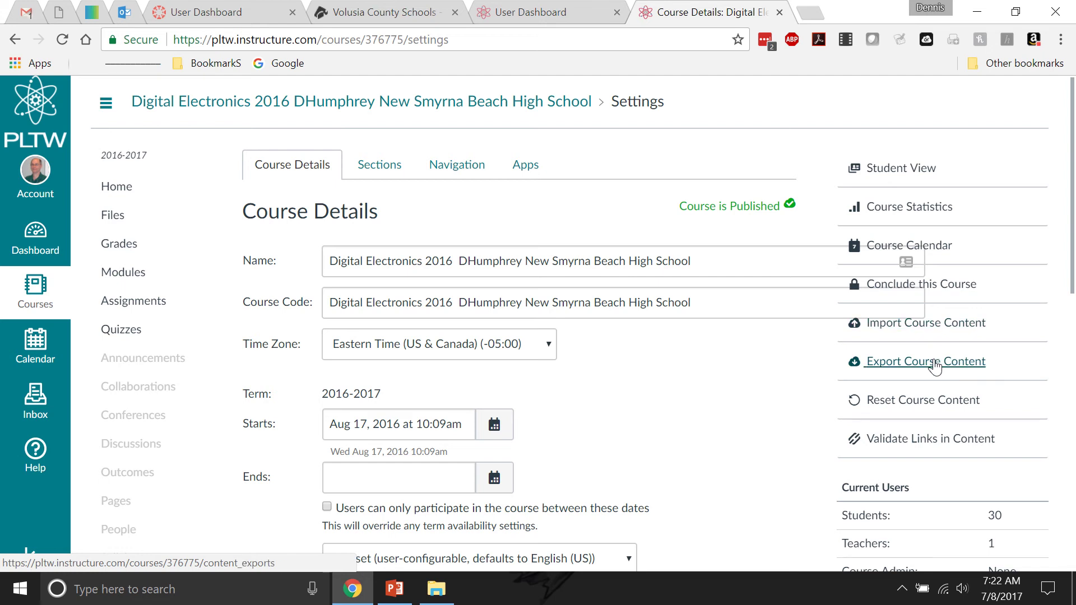
Create a new full course export and start downloading the July 3 export as an IMSCC file.
{"action": "left_click", "coordinate": [934, 363]}
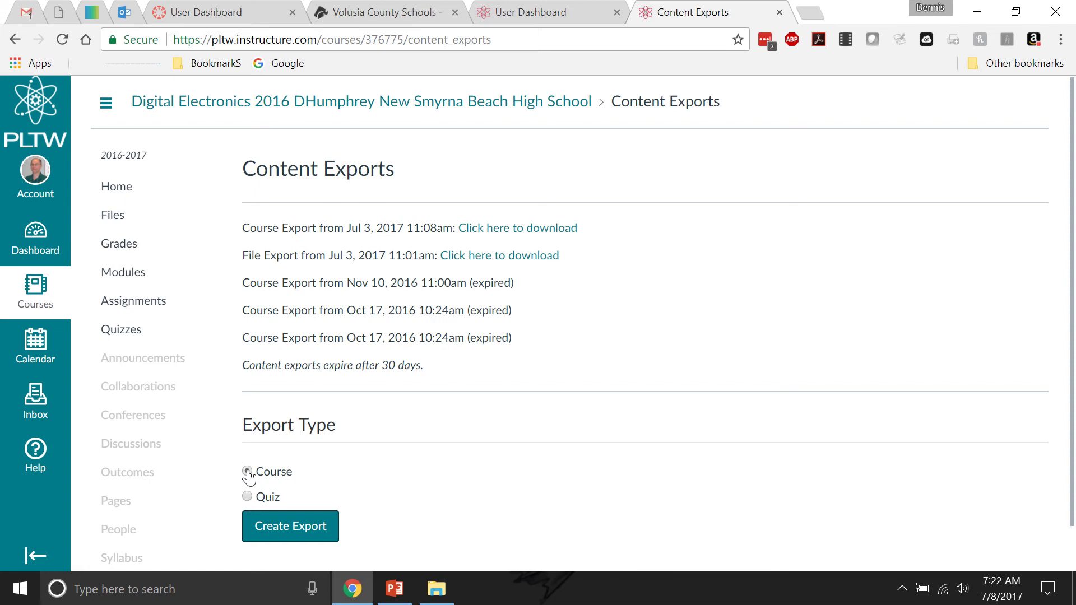
{"action": "left_click", "coordinate": [291, 531]}
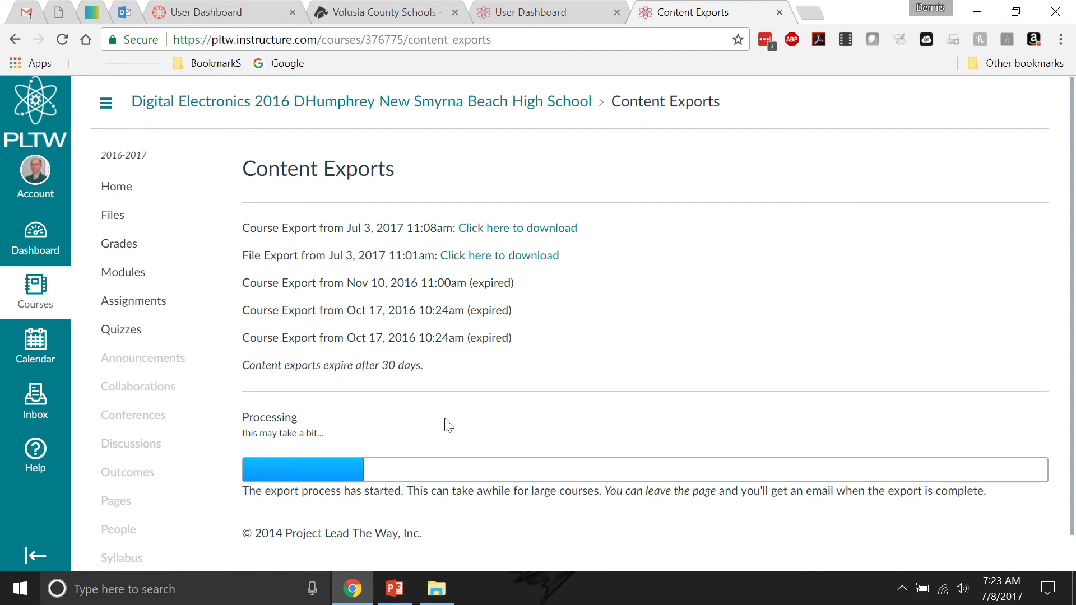
{"action": "left_click", "coordinate": [504, 231]}
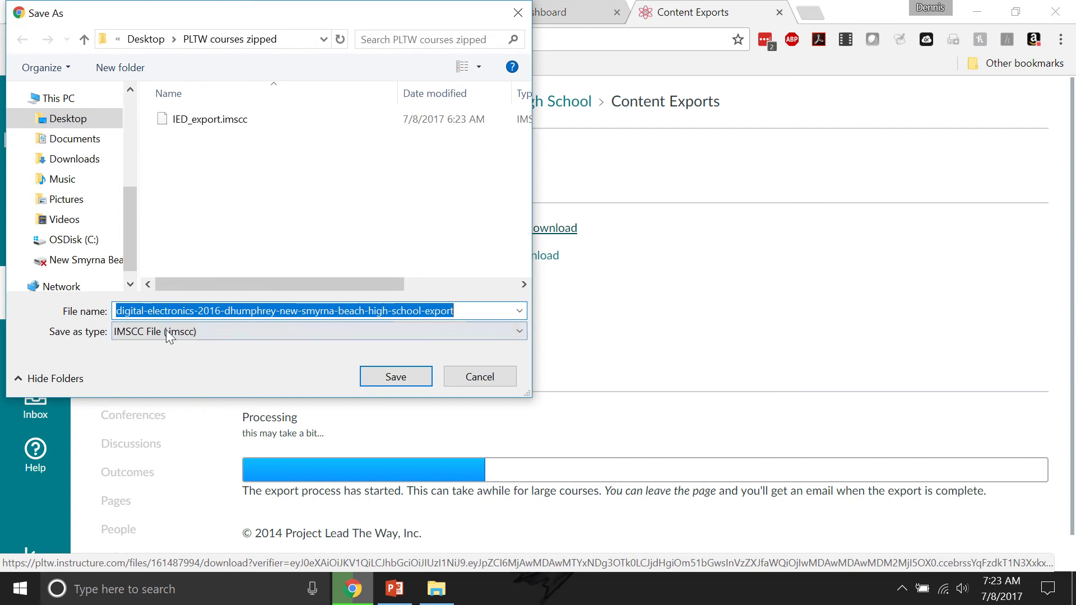
Cancel the Save As dialog and open the course Files showing the top-level folders.
{"action": "left_click", "coordinate": [480, 377]}
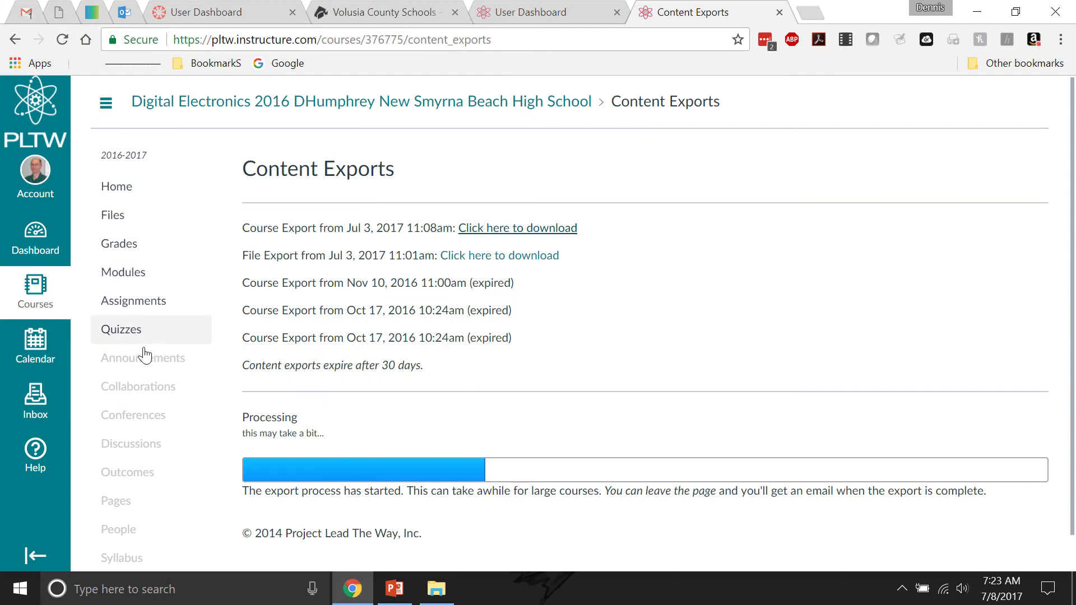
{"action": "scroll", "coordinate": [143, 353], "scroll_direction": "down", "scroll_amount": 1}
{"action": "left_click", "coordinate": [108, 177]}
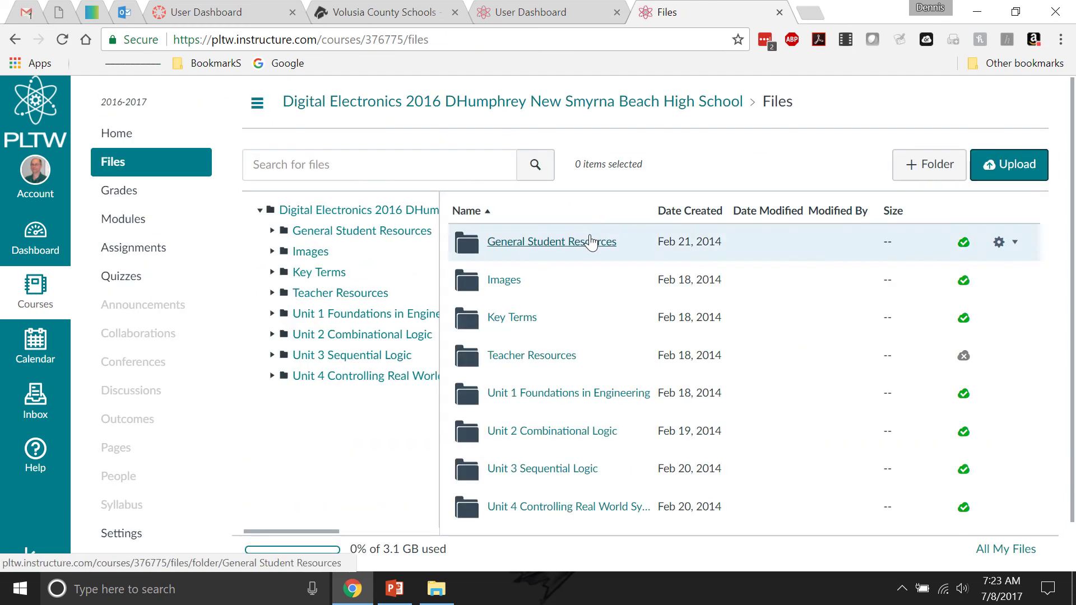
{"action": "left_click", "coordinate": [353, 211]}
{"action": "scroll", "coordinate": [552, 437], "scroll_direction": "down", "scroll_amount": 1}
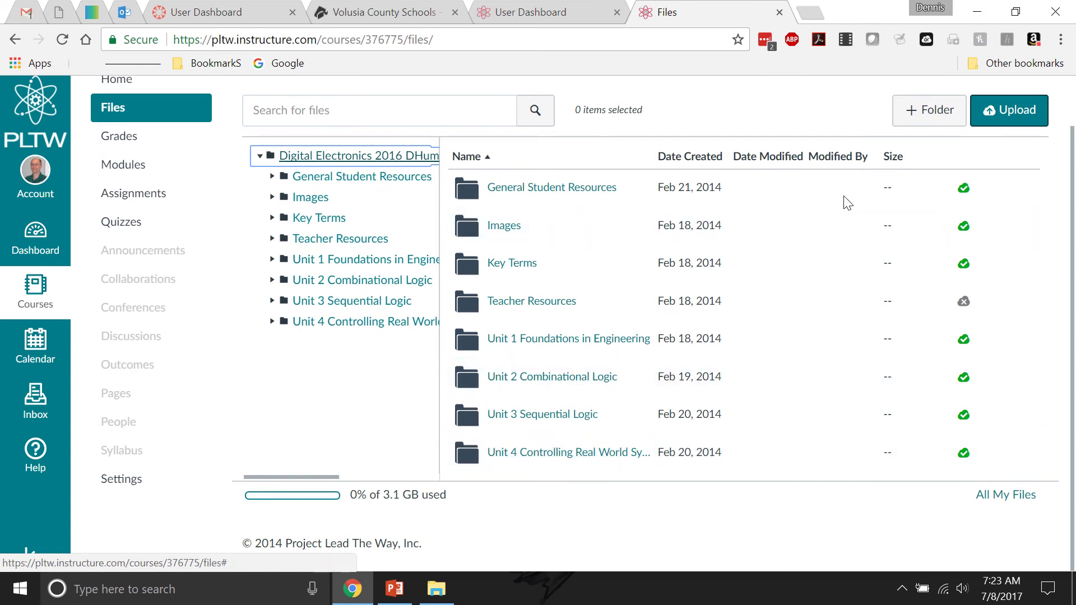
Try selecting the course folders, then clear the selection to start over.
{"action": "left_click", "coordinate": [792, 187]}
{"action": "left_click", "coordinate": [789, 224], "text": "ctrl"}
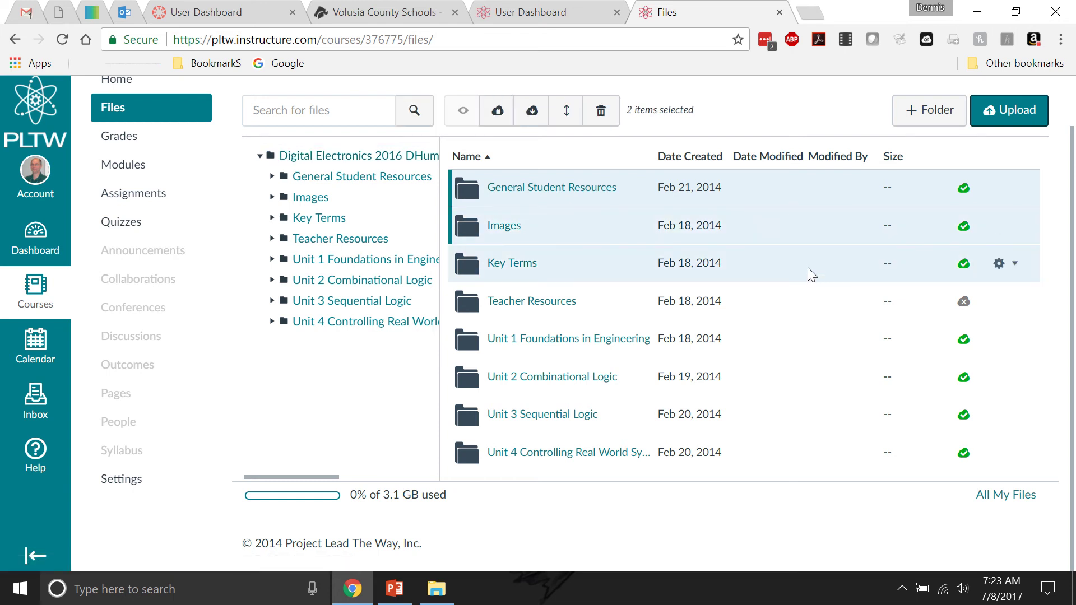
{"action": "left_click", "coordinate": [808, 272], "text": "ctrl"}
{"action": "left_click", "coordinate": [815, 304], "text": "ctrl"}
{"action": "left_click", "coordinate": [809, 340], "text": "ctrl"}
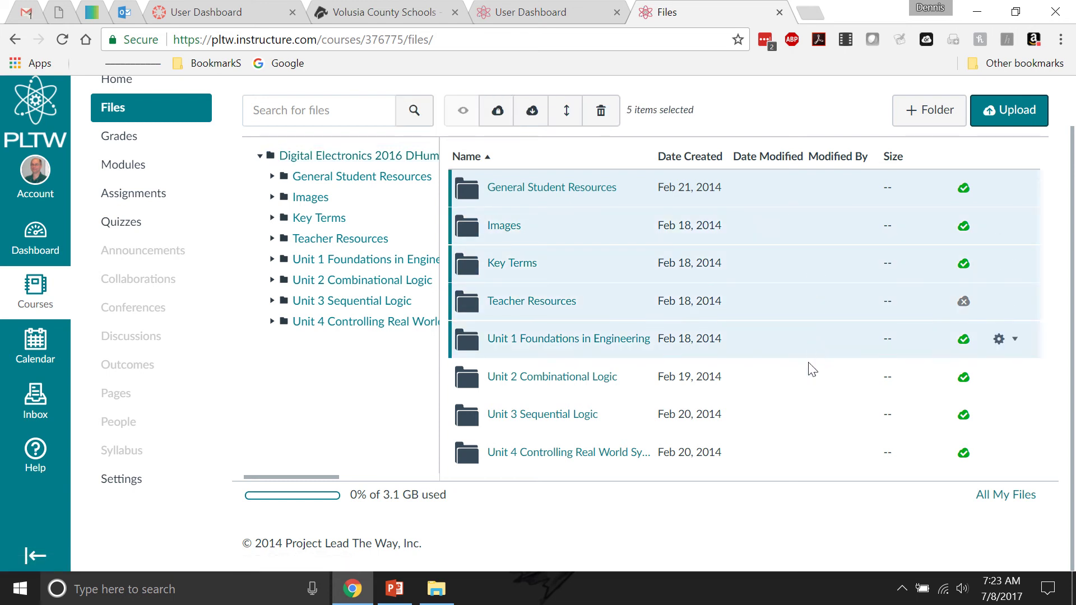
{"action": "left_click", "coordinate": [810, 369], "text": "ctrl"}
{"action": "left_click", "coordinate": [812, 414]}
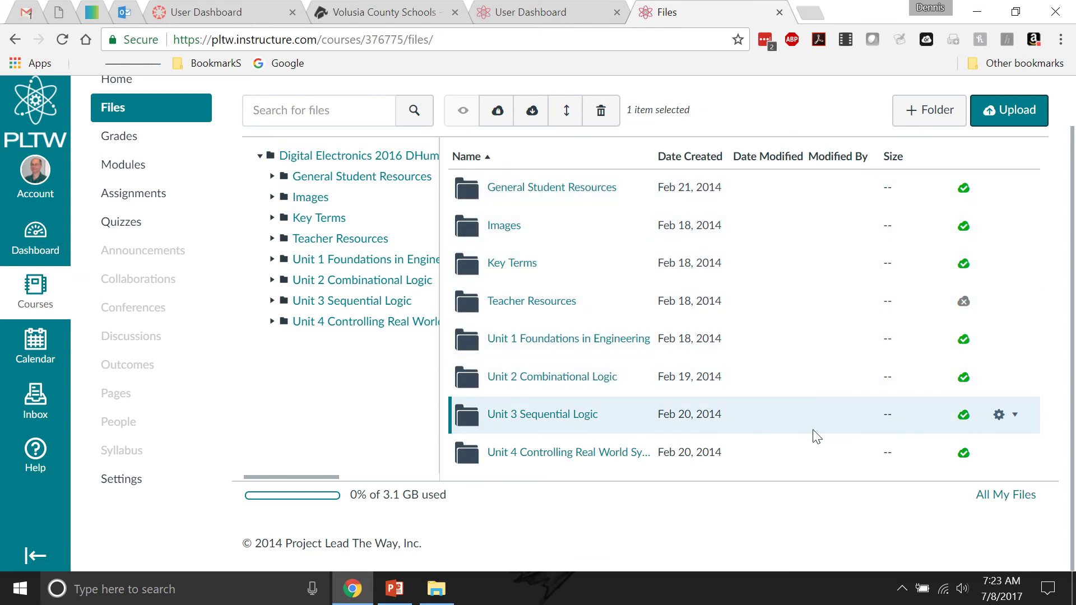
{"action": "left_click", "coordinate": [813, 435], "text": "ctrl"}
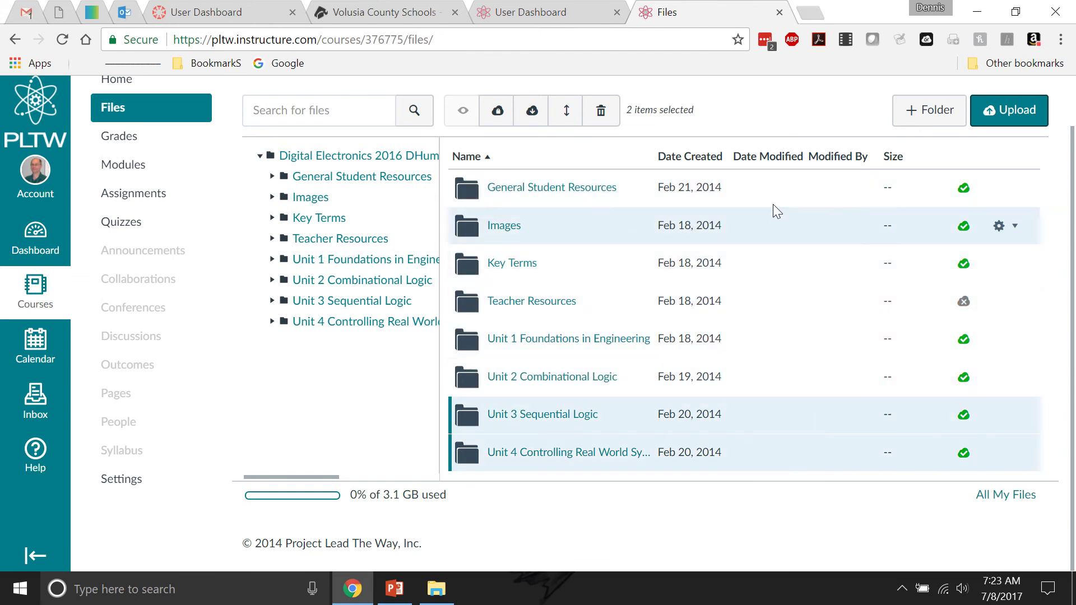
{"action": "left_click", "coordinate": [791, 185]}
{"action": "left_click", "coordinate": [796, 187], "text": "ctrl"}
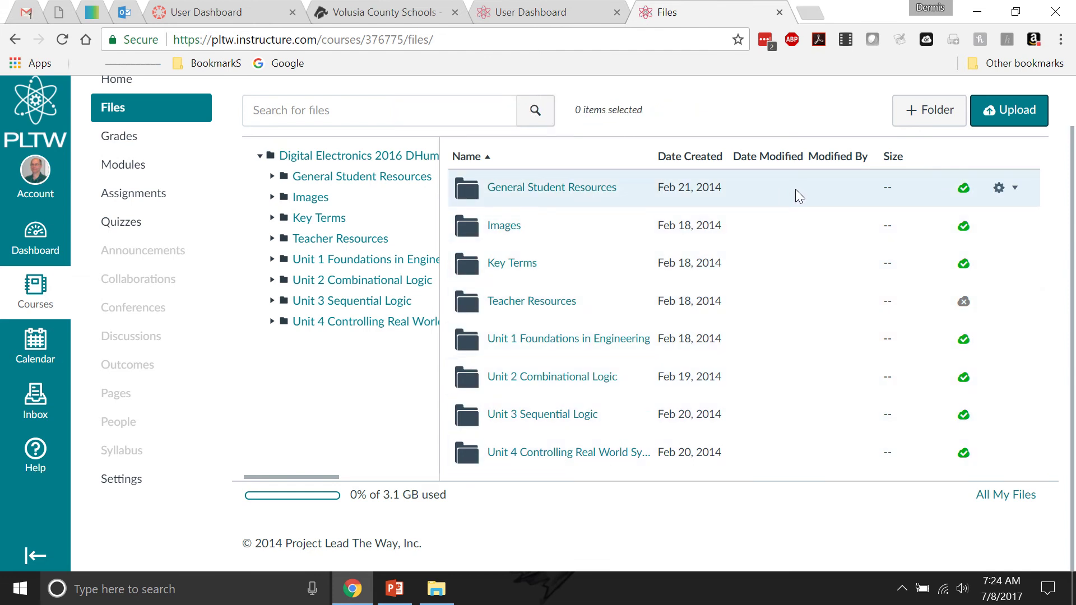
Select all eight folders, General Student Resources through Unit 4, download them, and minimize Chrome.
{"action": "left_click", "coordinate": [785, 186], "text": "ctrl"}
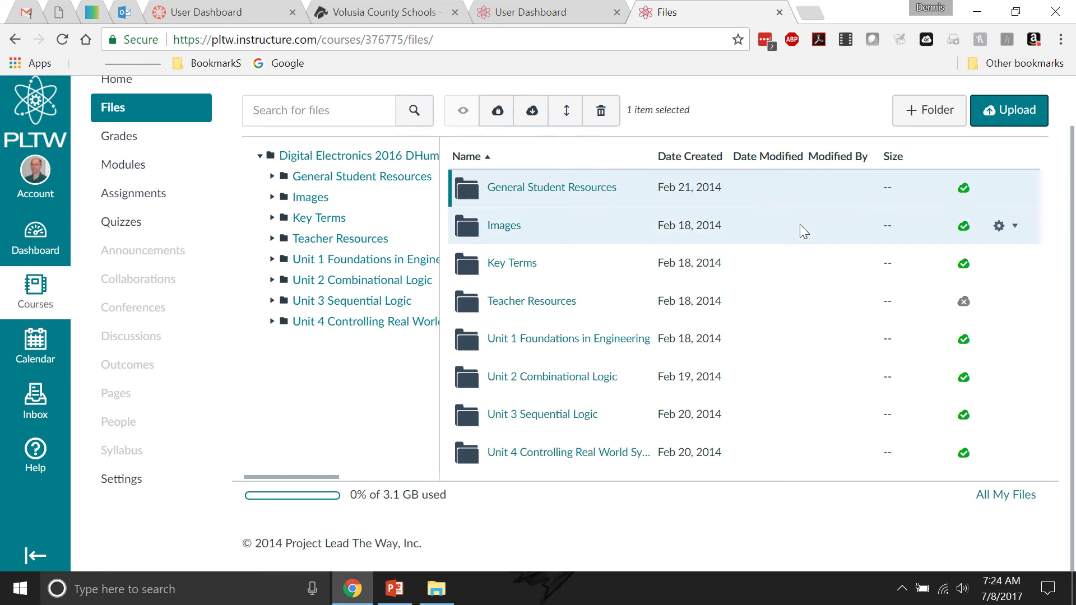
{"action": "left_click", "coordinate": [802, 224], "text": "ctrl"}
{"action": "left_click", "coordinate": [801, 264], "text": "ctrl"}
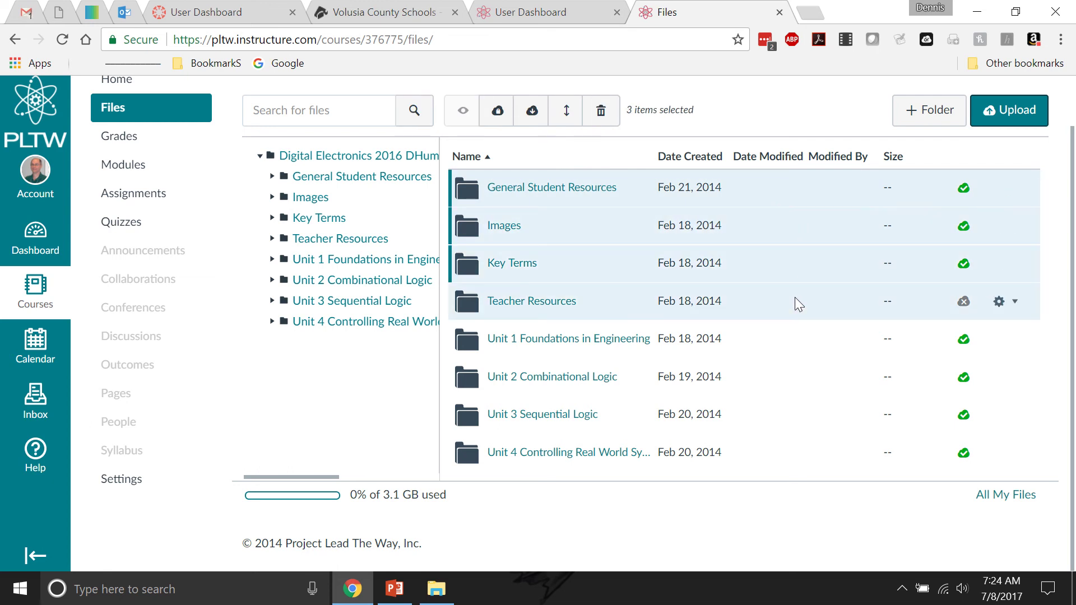
{"action": "left_click", "coordinate": [799, 298], "text": "ctrl"}
{"action": "left_click", "coordinate": [798, 338], "text": "ctrl"}
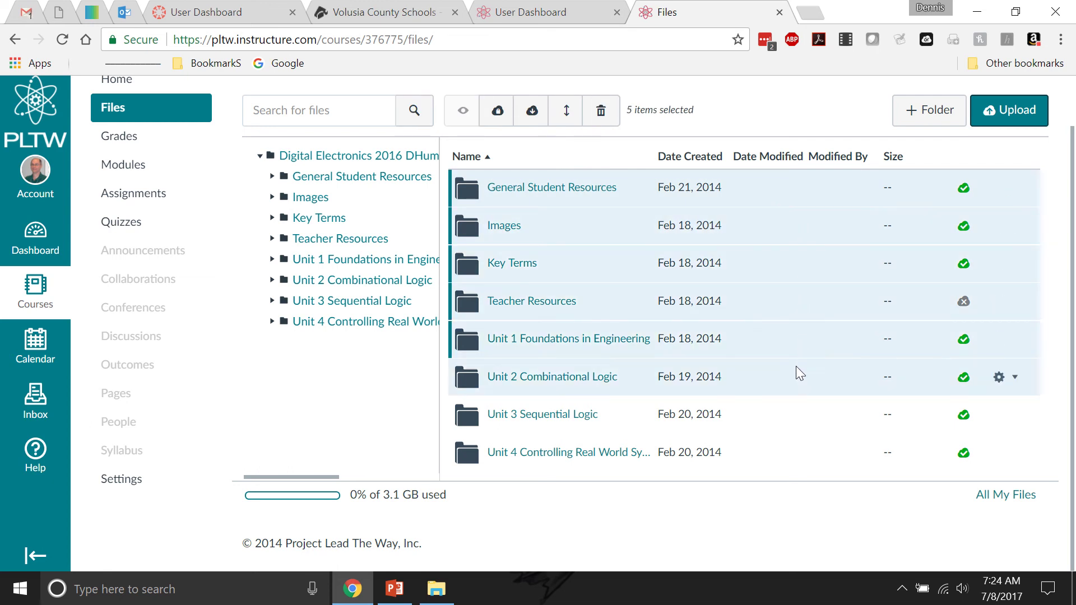
{"action": "left_click", "coordinate": [799, 382], "text": "ctrl"}
{"action": "left_click", "coordinate": [795, 413], "text": "ctrl"}
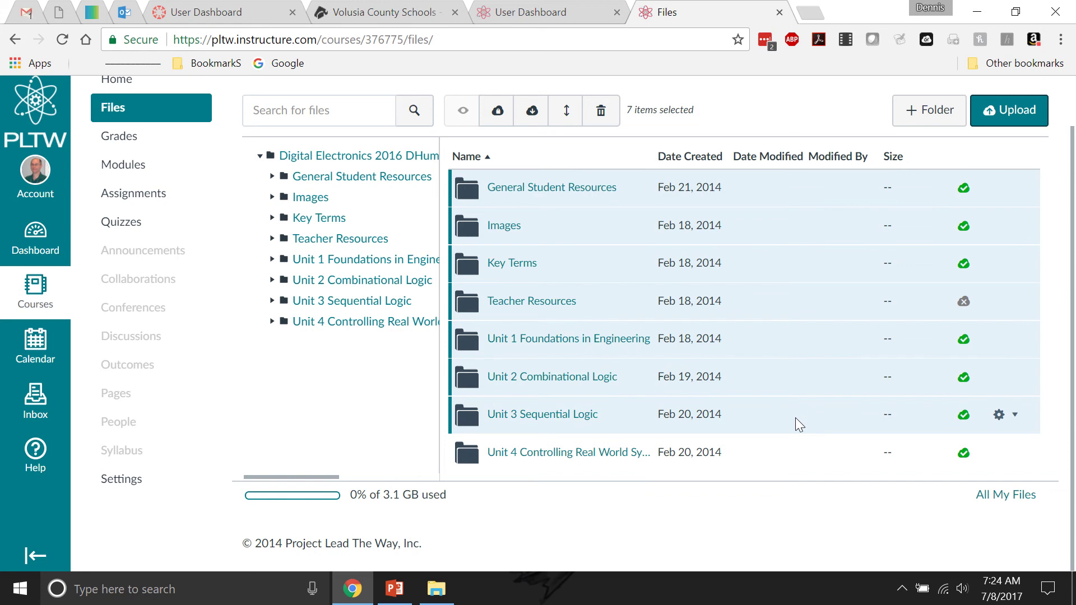
{"action": "left_click", "coordinate": [802, 441], "text": "ctrl"}
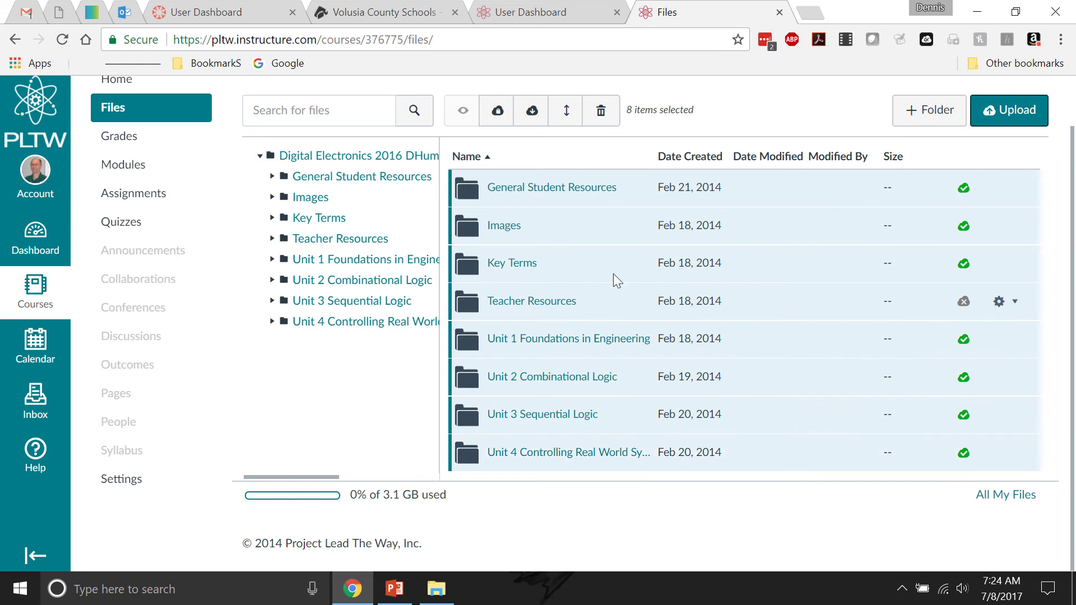
{"action": "left_click", "coordinate": [534, 118]}
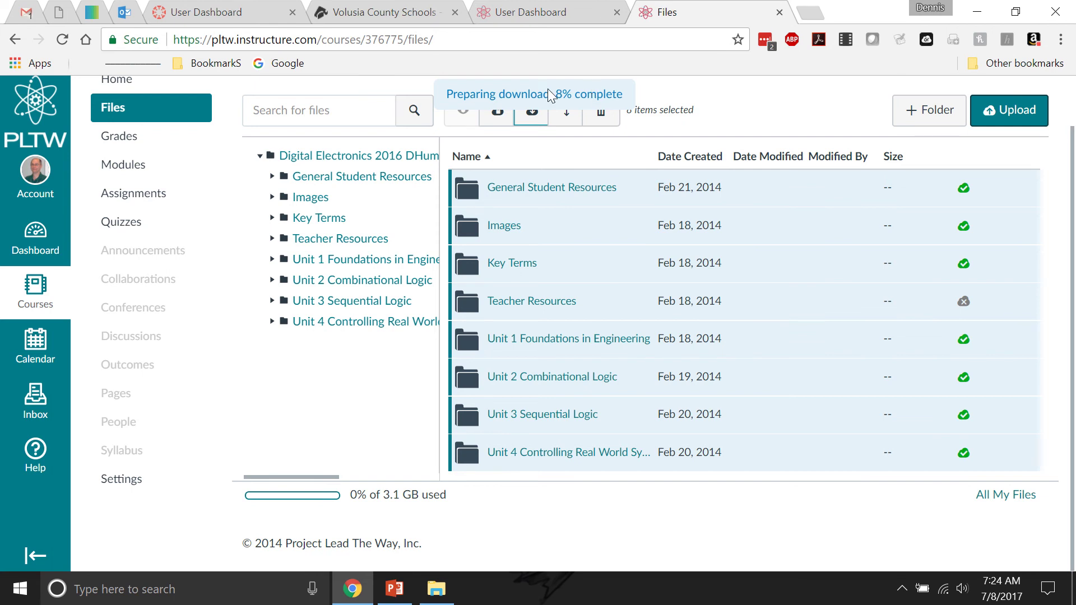
{"action": "left_click", "coordinate": [975, 12]}
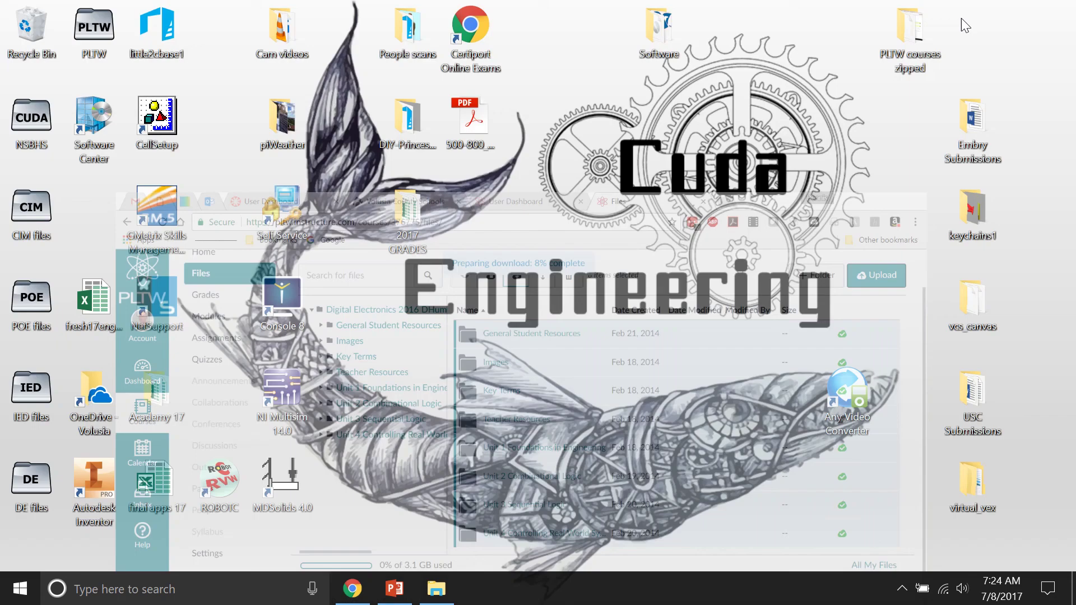
Open PLTW courses zipped and browse IED_export into Unit 1's 1.2 Introduction to Circuit Design folder.
{"action": "left_click", "coordinate": [440, 585]}
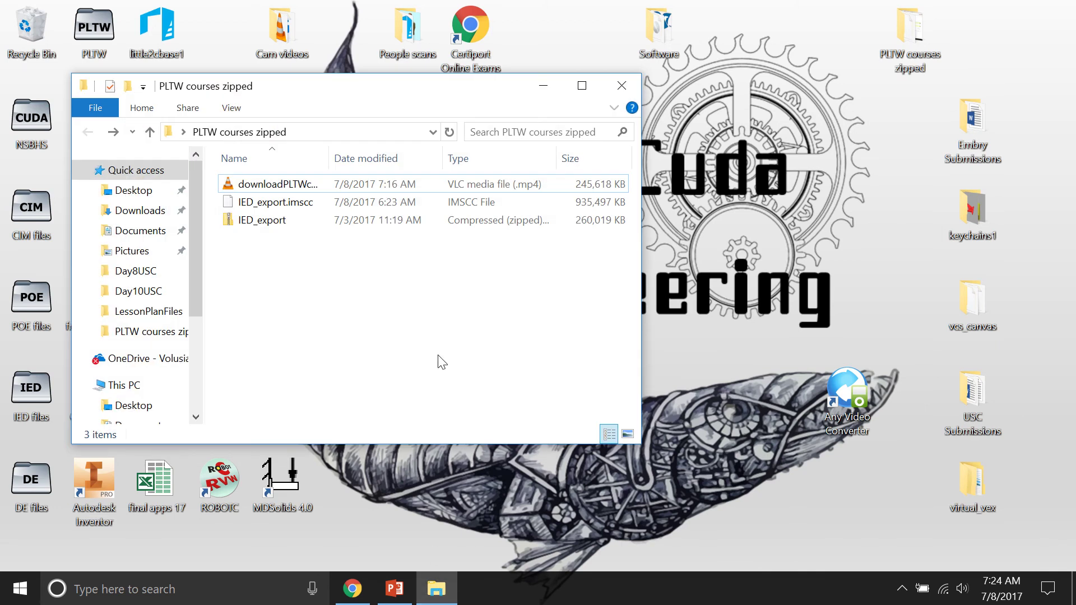
{"action": "double_click", "coordinate": [252, 220]}
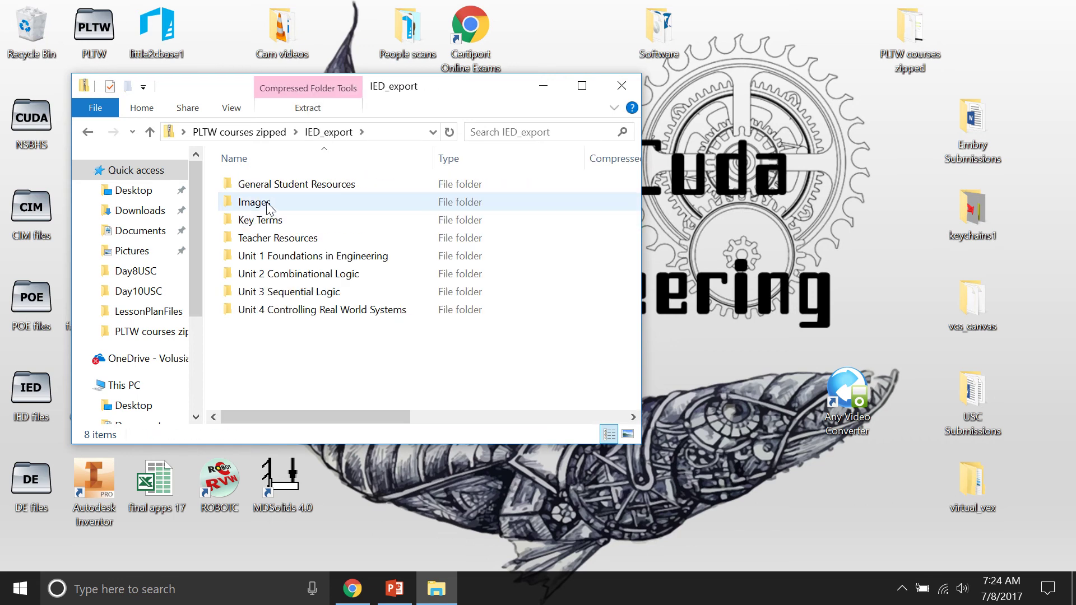
{"action": "double_click", "coordinate": [283, 257]}
{"action": "double_click", "coordinate": [264, 205]}
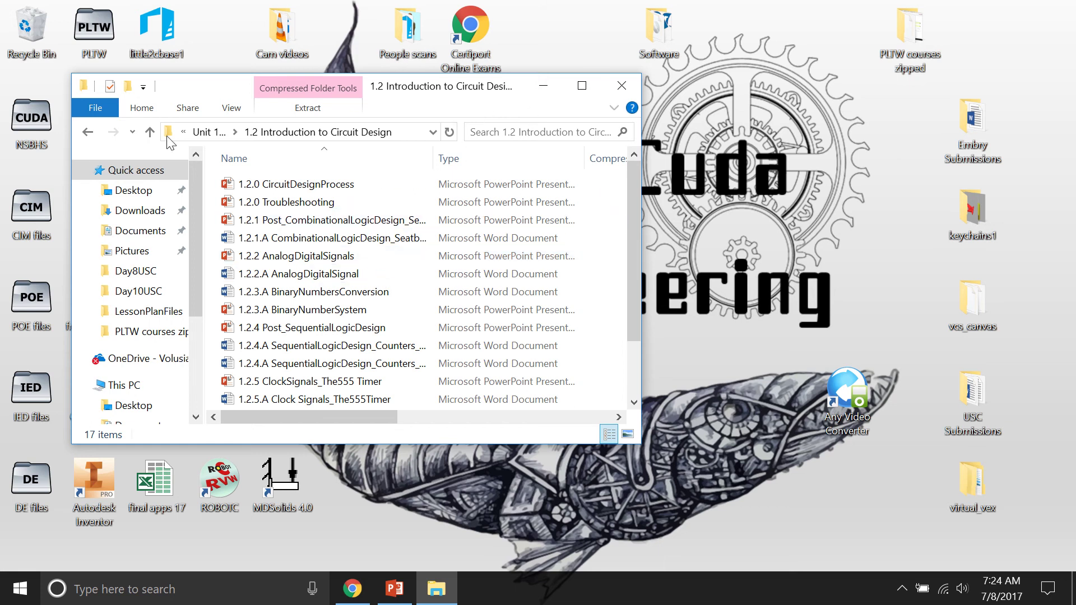
Go back up to the PLTW courses zipped folder and minimize the Explorer window.
{"action": "left_click", "coordinate": [87, 133]}
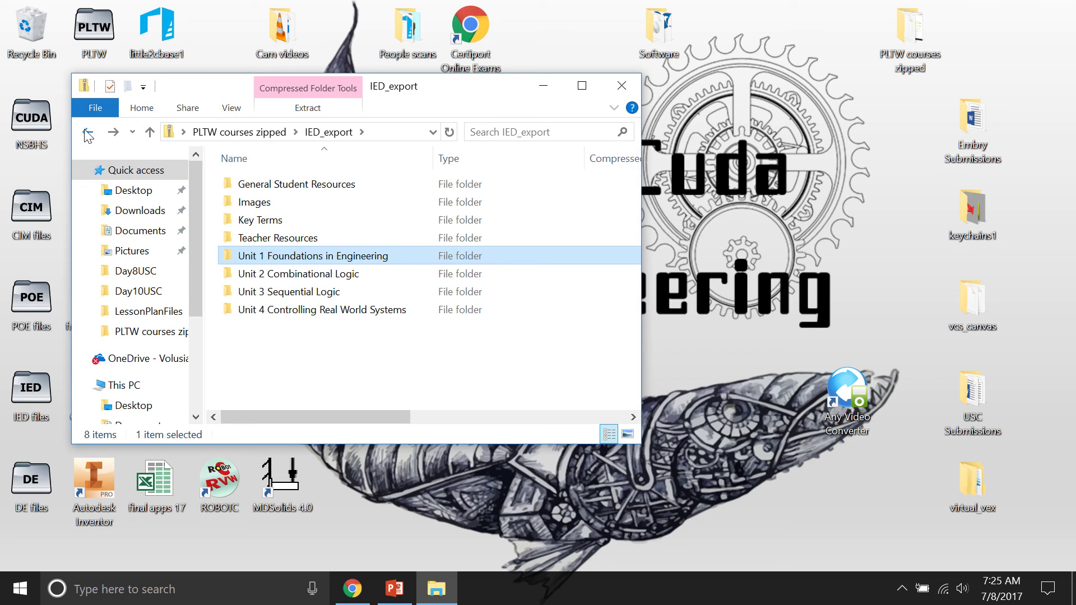
{"action": "left_click", "coordinate": [87, 132]}
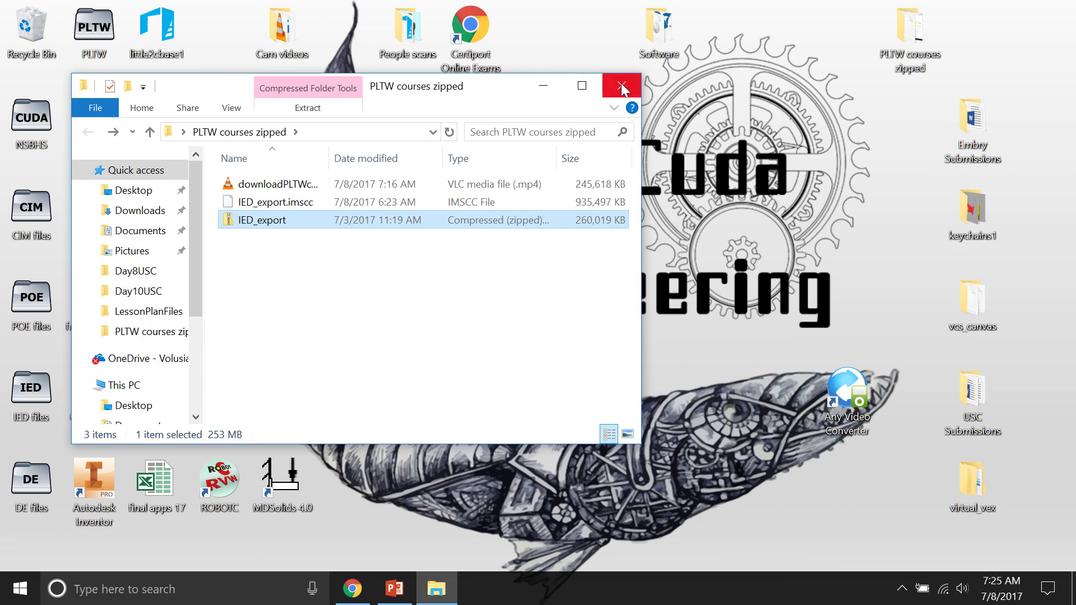
{"action": "left_click", "coordinate": [543, 86]}
Switch to the volusia.instructure.com tab and review the Dashboard cards for CIM, DE, IED and POE.
{"action": "left_click", "coordinate": [352, 588]}
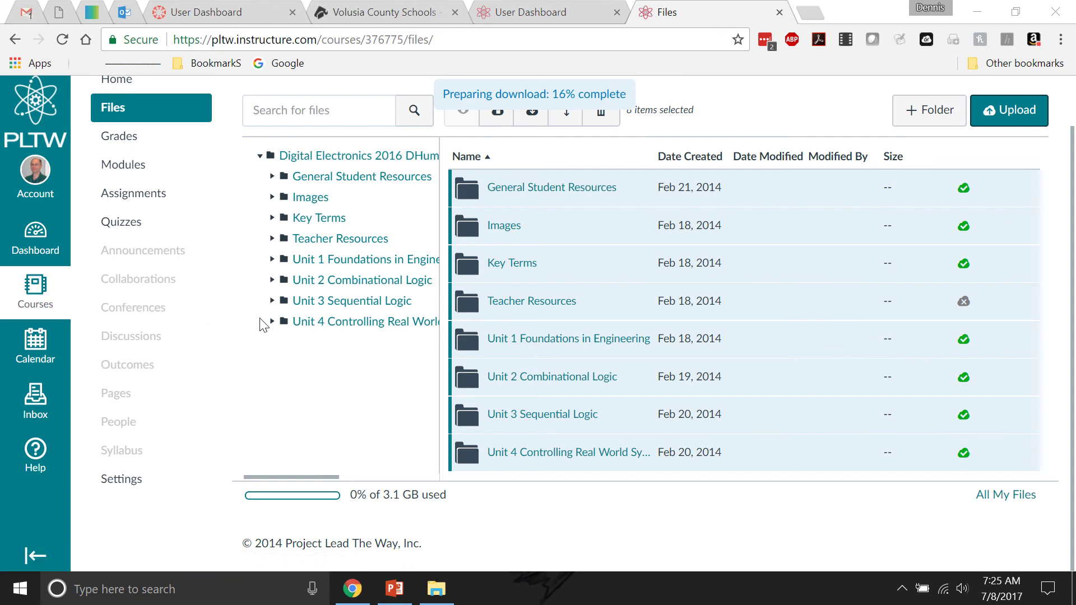
{"action": "mouse_move", "coordinate": [443, 5]}
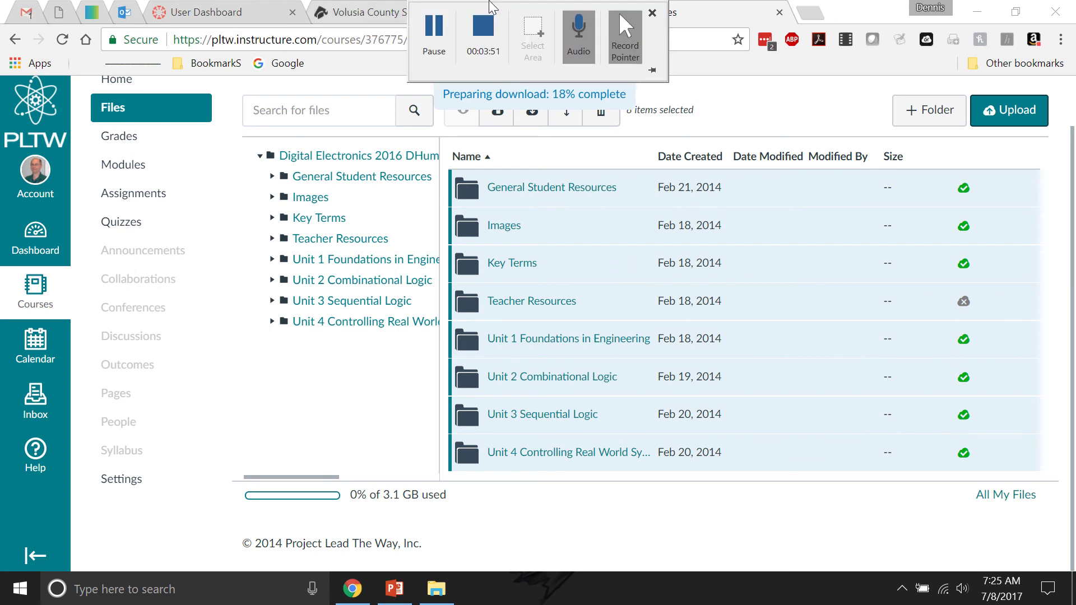
{"action": "left_click", "coordinate": [438, 43]}
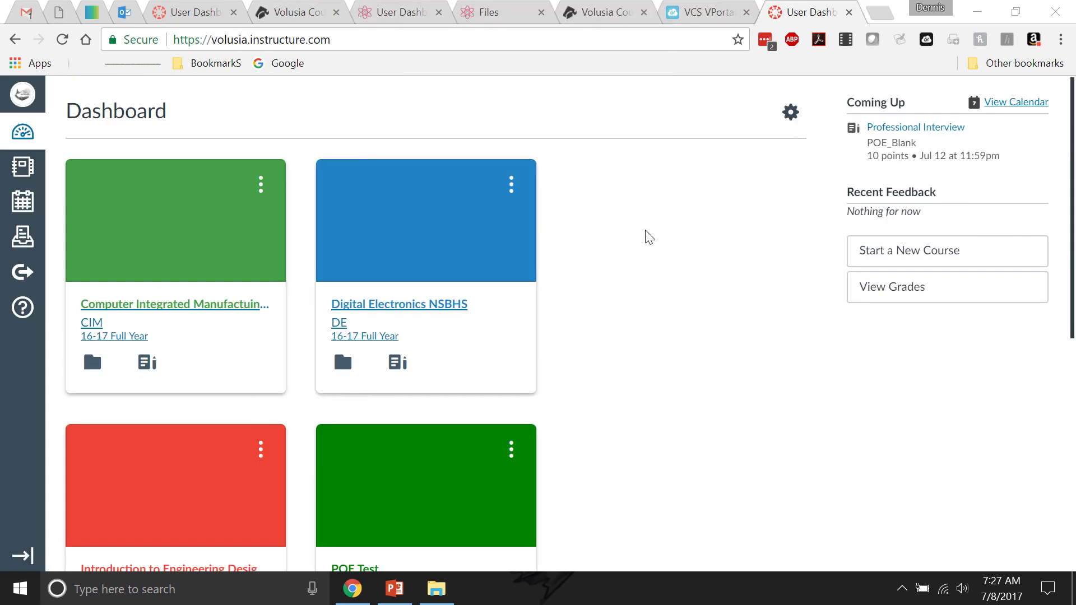
{"action": "scroll", "coordinate": [650, 260], "scroll_direction": "down", "scroll_amount": 7}
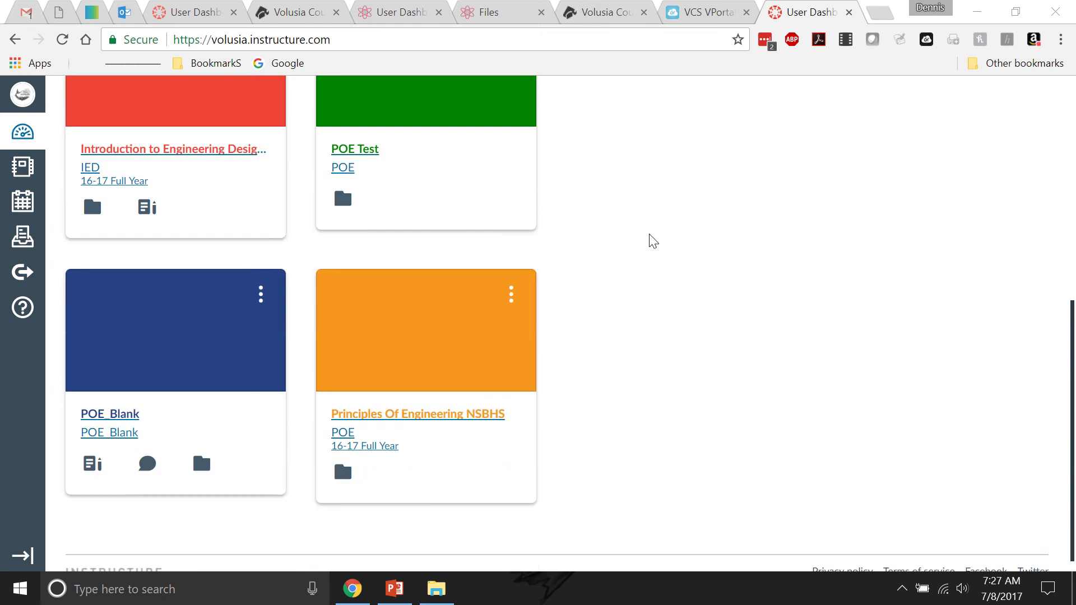
{"action": "scroll", "coordinate": [639, 218], "scroll_direction": "up", "scroll_amount": 8}
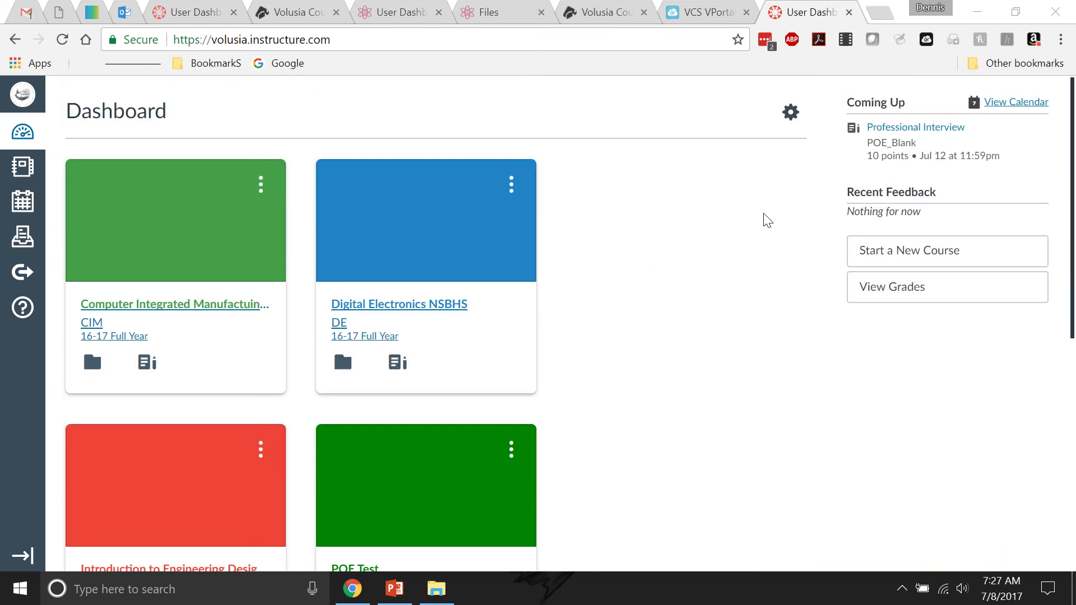
Start a new course, enter DE as the course name, and create it.
{"action": "left_click", "coordinate": [867, 250]}
{"action": "left_click", "coordinate": [570, 251]}
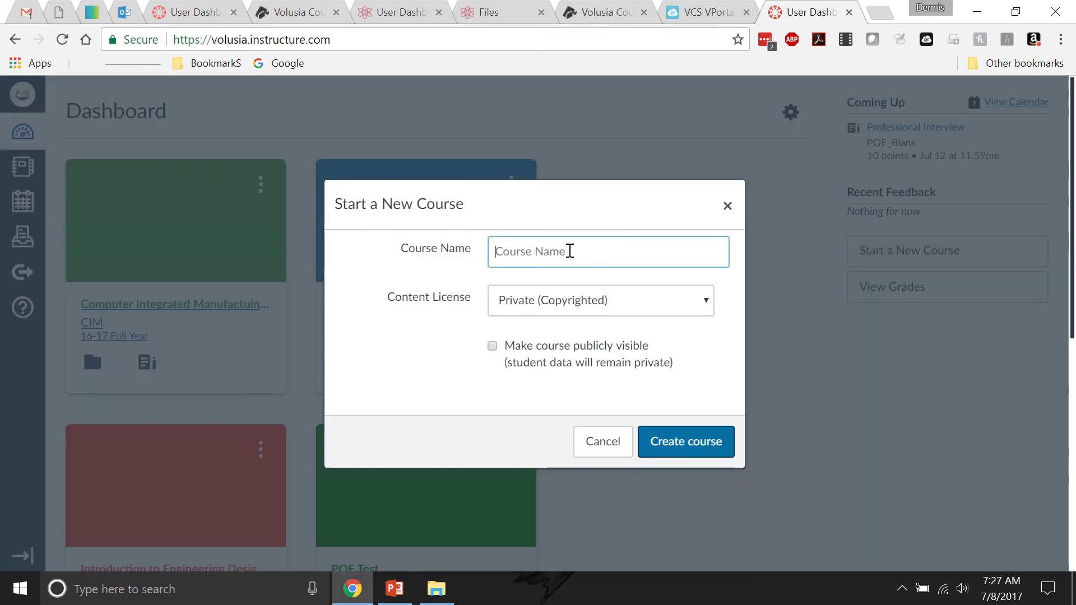
{"action": "type", "text": "DE"}
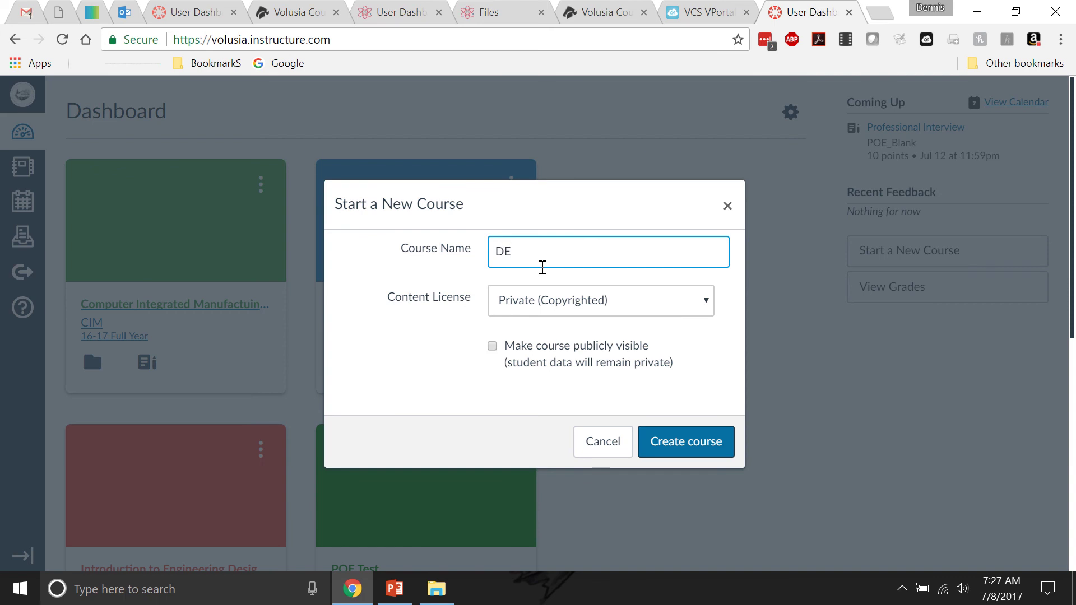
{"action": "left_click", "coordinate": [685, 441]}
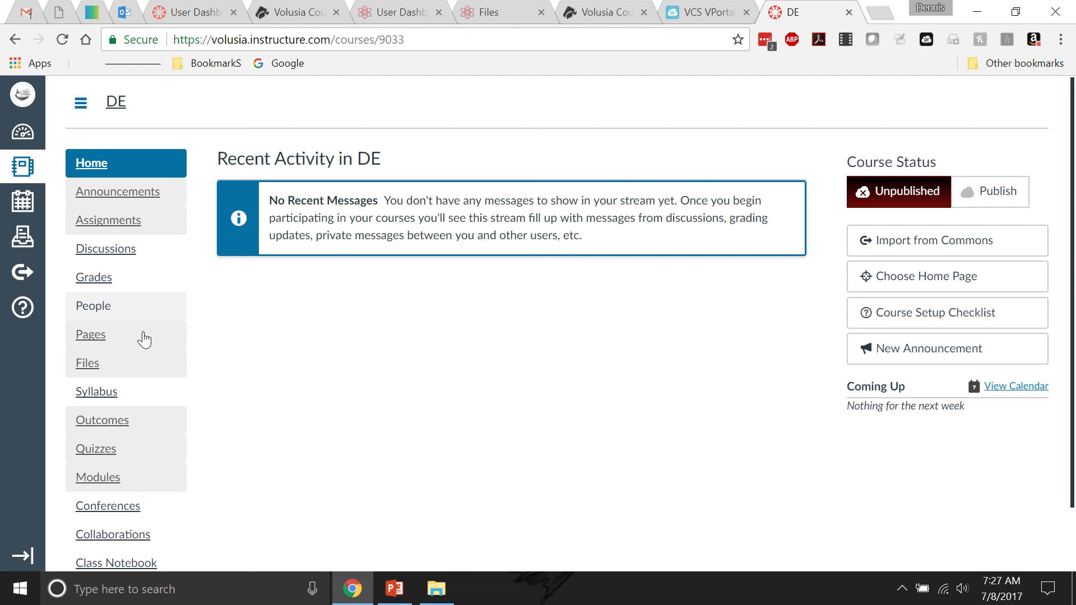
Go to the DE course's Import Course Content page and choose Copy a Canvas Course as content type.
{"action": "scroll", "coordinate": [301, 369], "scroll_direction": "down", "scroll_amount": 2}
{"action": "left_click", "coordinate": [90, 547]}
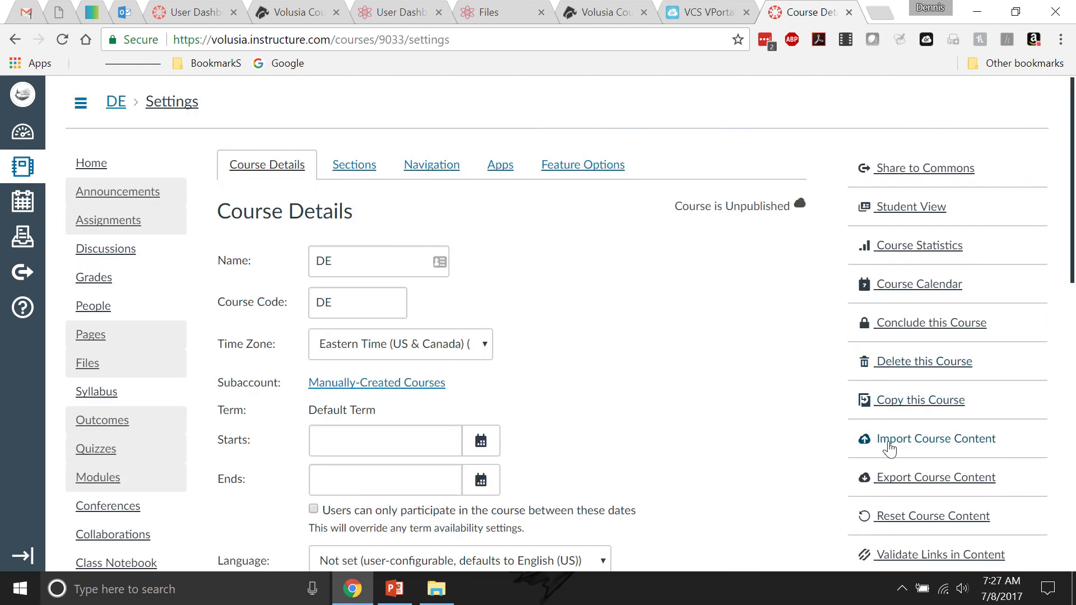
{"action": "left_click", "coordinate": [901, 442]}
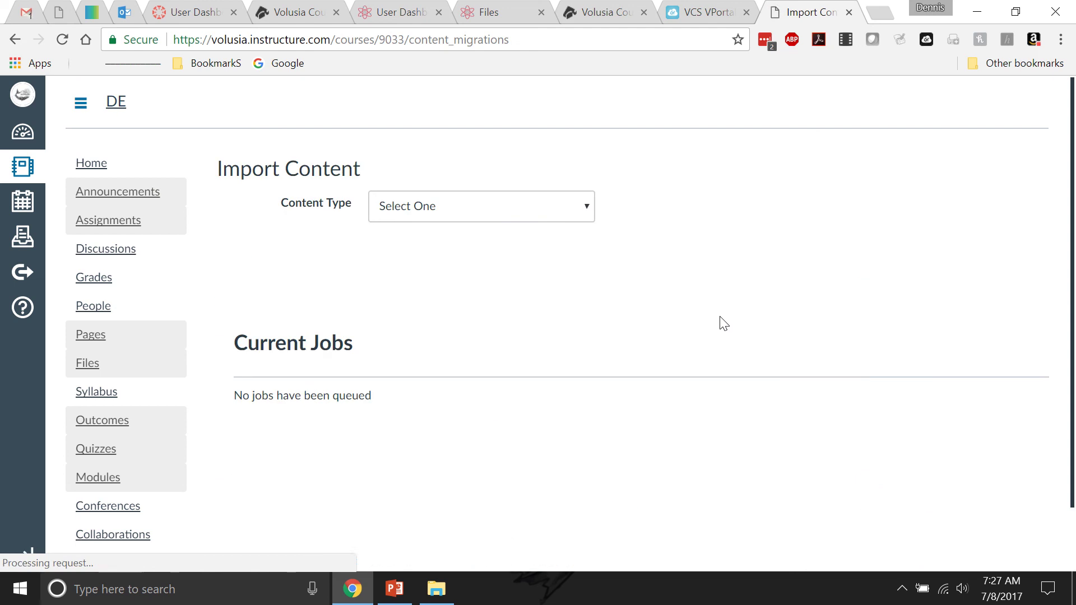
{"action": "left_click", "coordinate": [456, 218]}
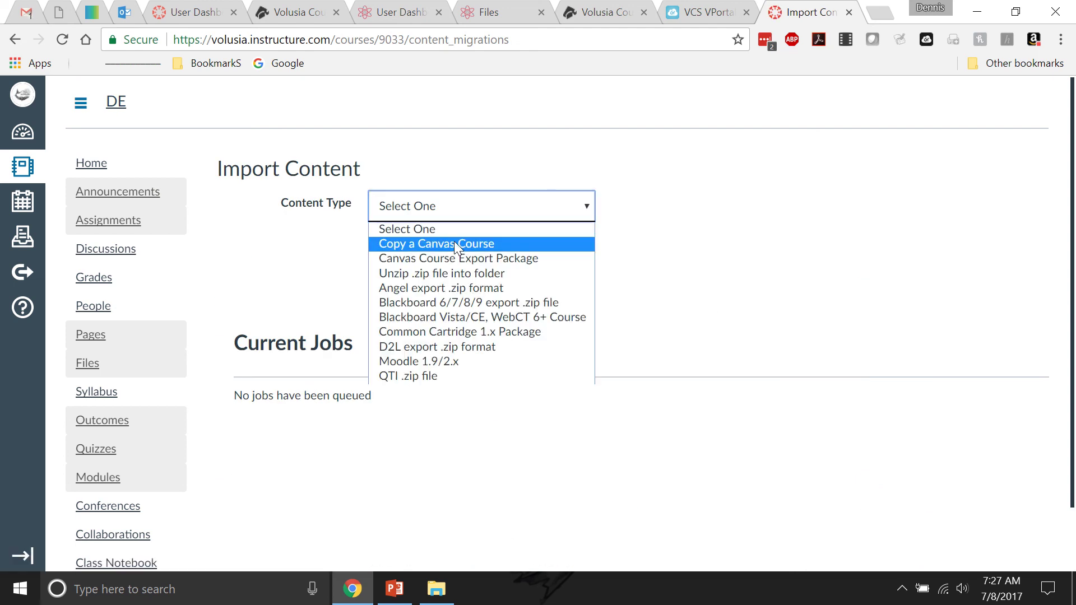
{"action": "left_click", "coordinate": [454, 243]}
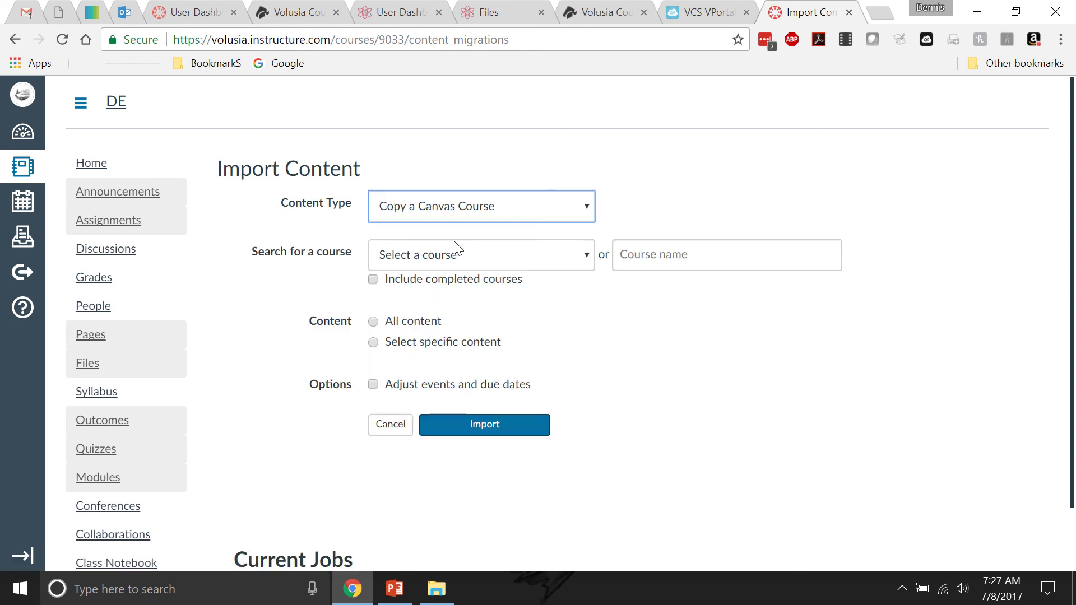
Switch the content type to QTI .zip file, closing the file picker without choosing a file.
{"action": "left_click", "coordinate": [505, 264]}
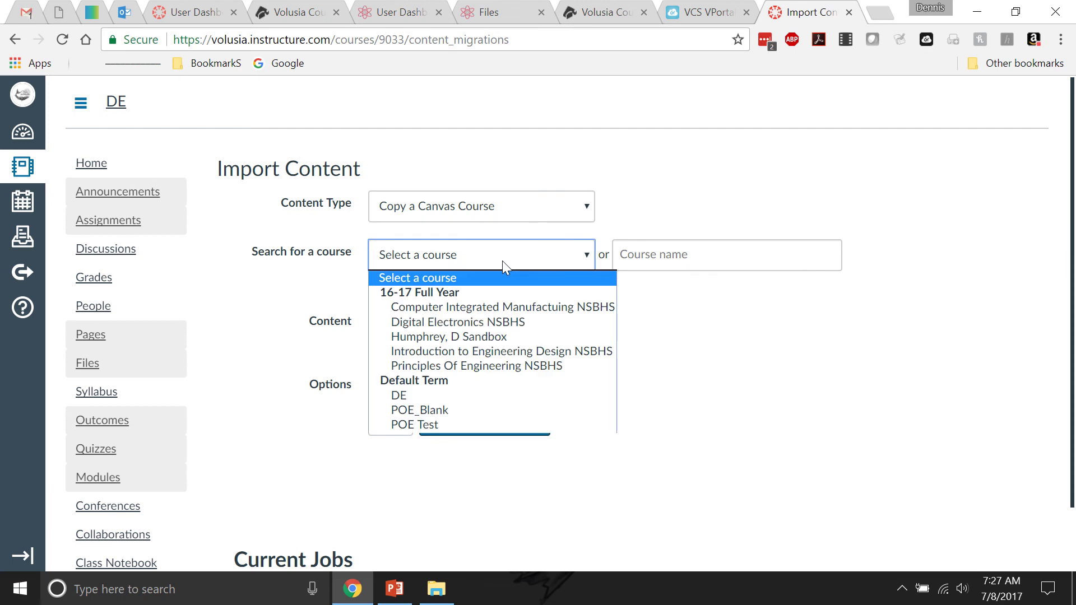
{"action": "left_click", "coordinate": [474, 213]}
{"action": "left_click", "coordinate": [473, 213]}
{"action": "left_click", "coordinate": [589, 210]}
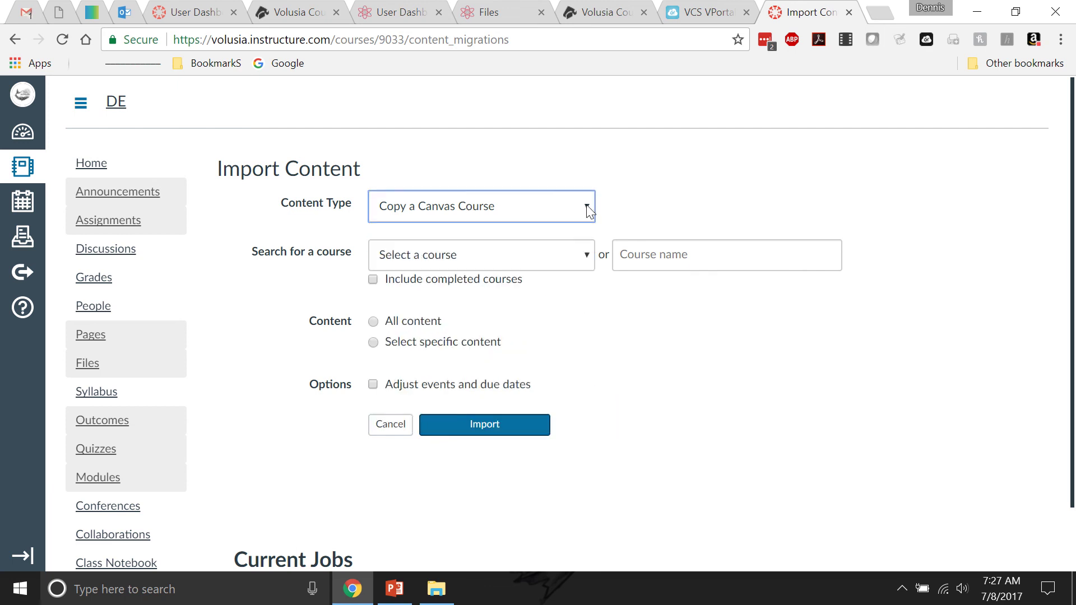
{"action": "left_click", "coordinate": [589, 210]}
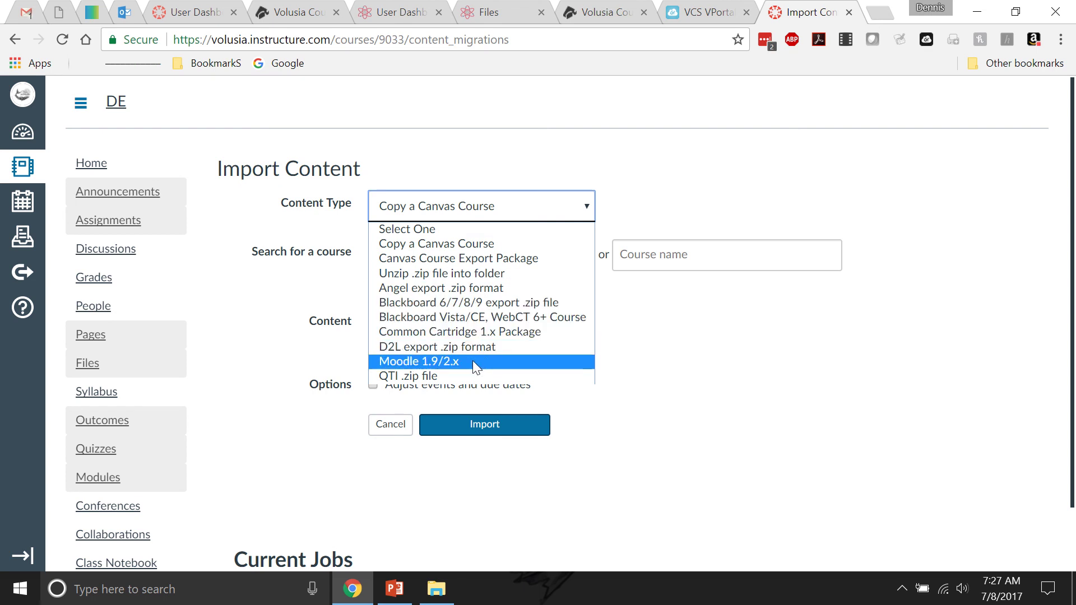
{"action": "left_click", "coordinate": [497, 375]}
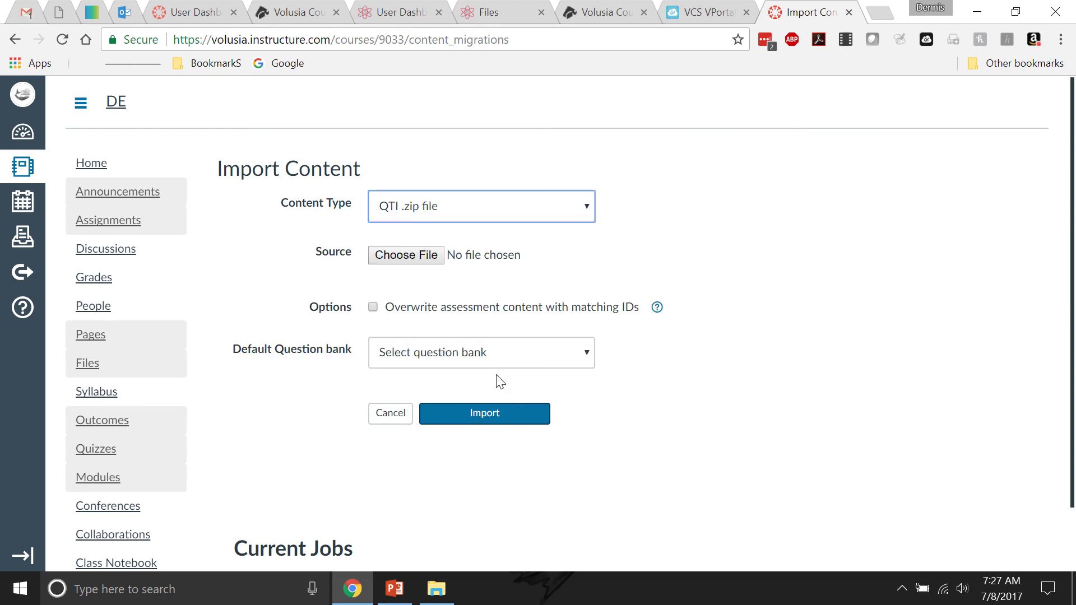
{"action": "left_click", "coordinate": [407, 256]}
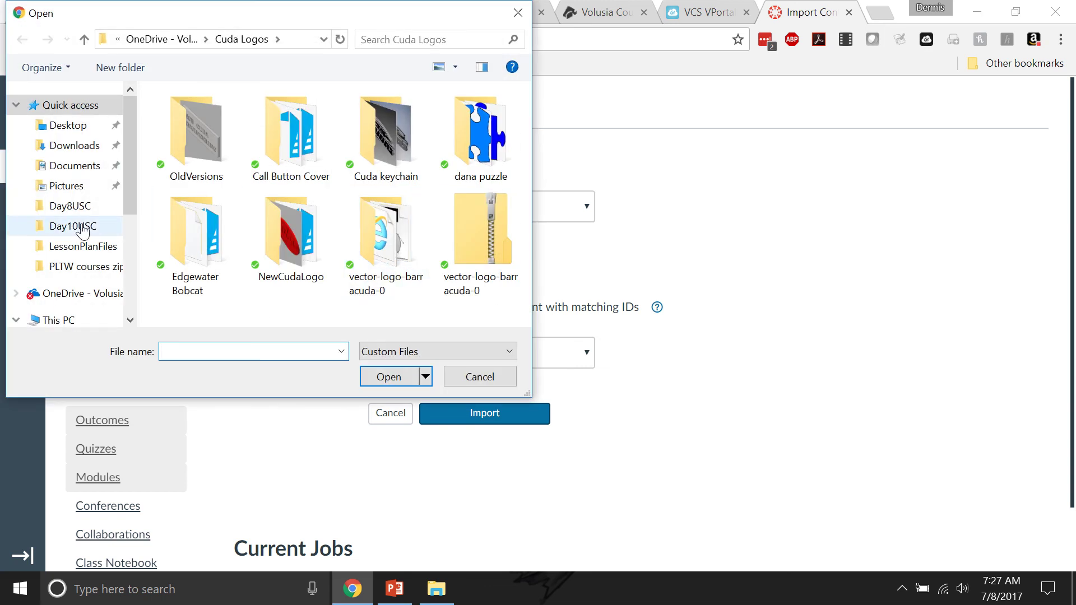
{"action": "left_click", "coordinate": [518, 12]}
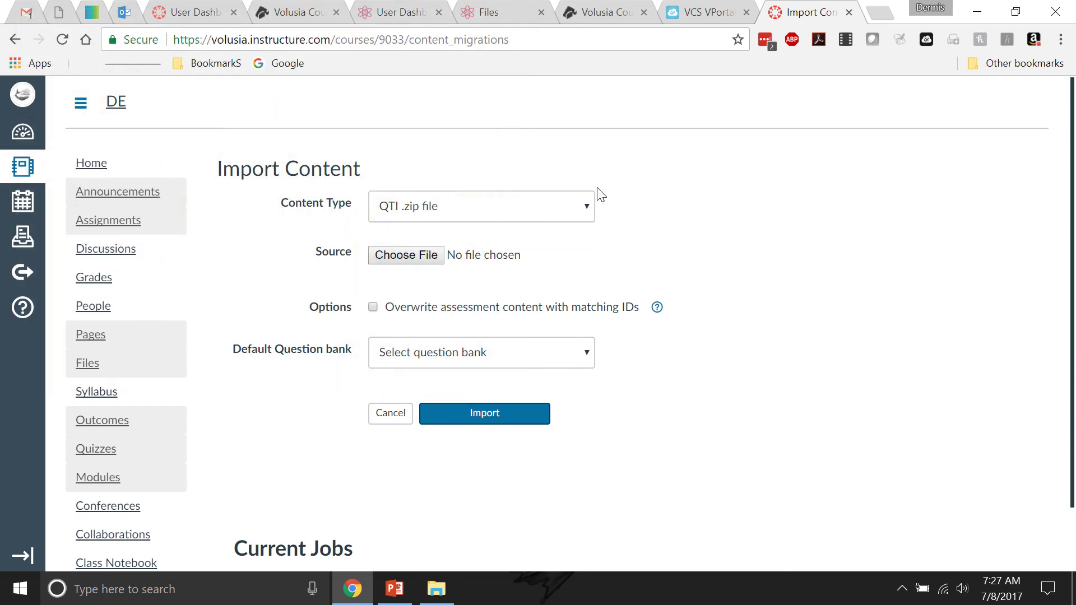
{"action": "left_click", "coordinate": [590, 209]}
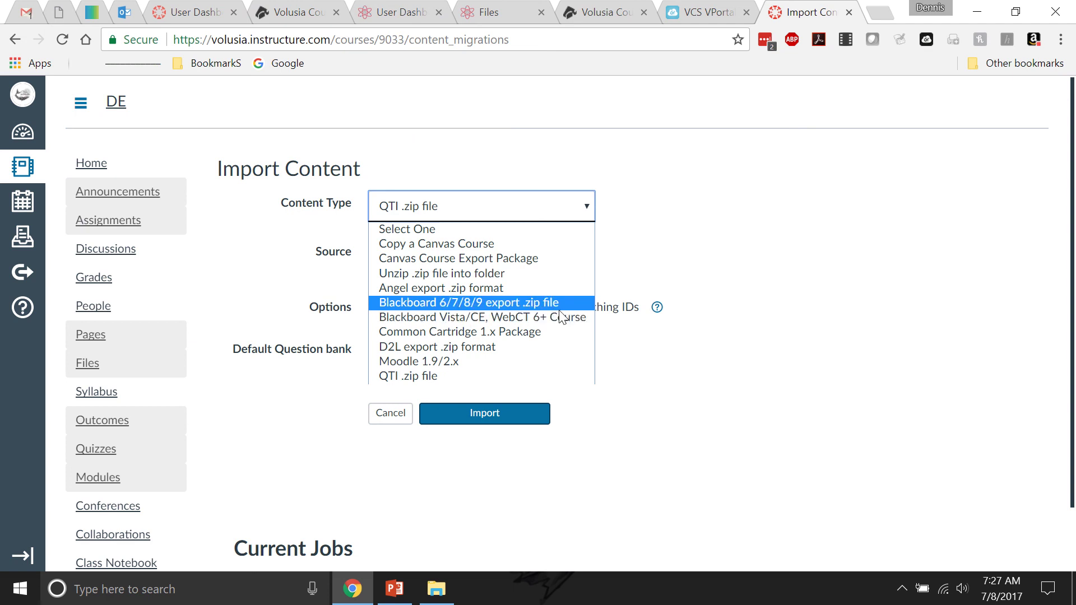
Choose Canvas Course Export Package and select Desktop > PLTW courses zipped > IED_export.imscc as the source.
{"action": "left_click", "coordinate": [537, 260]}
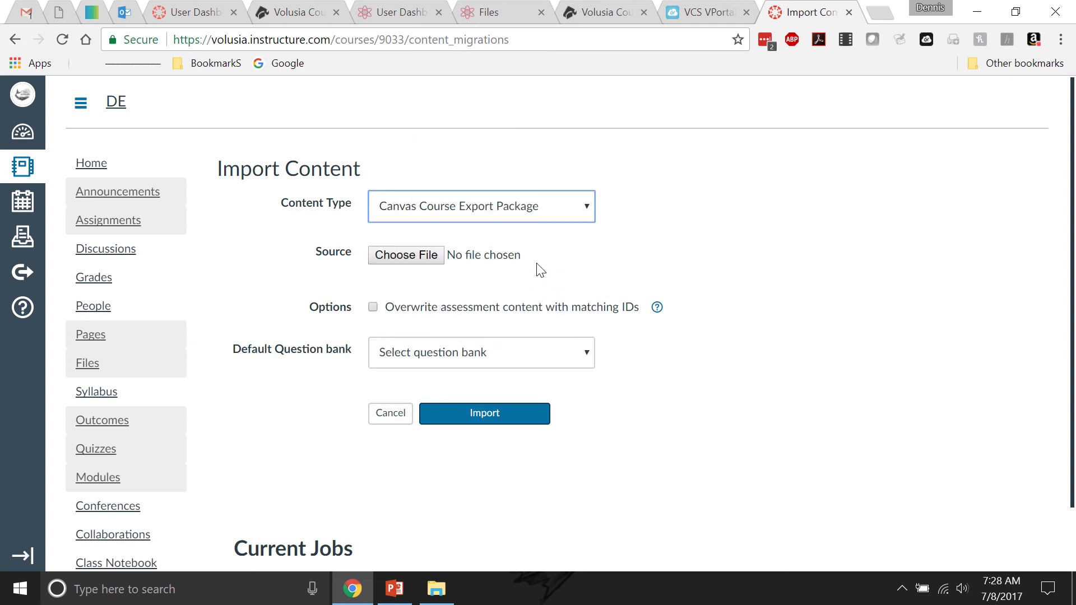
{"action": "left_click", "coordinate": [407, 257]}
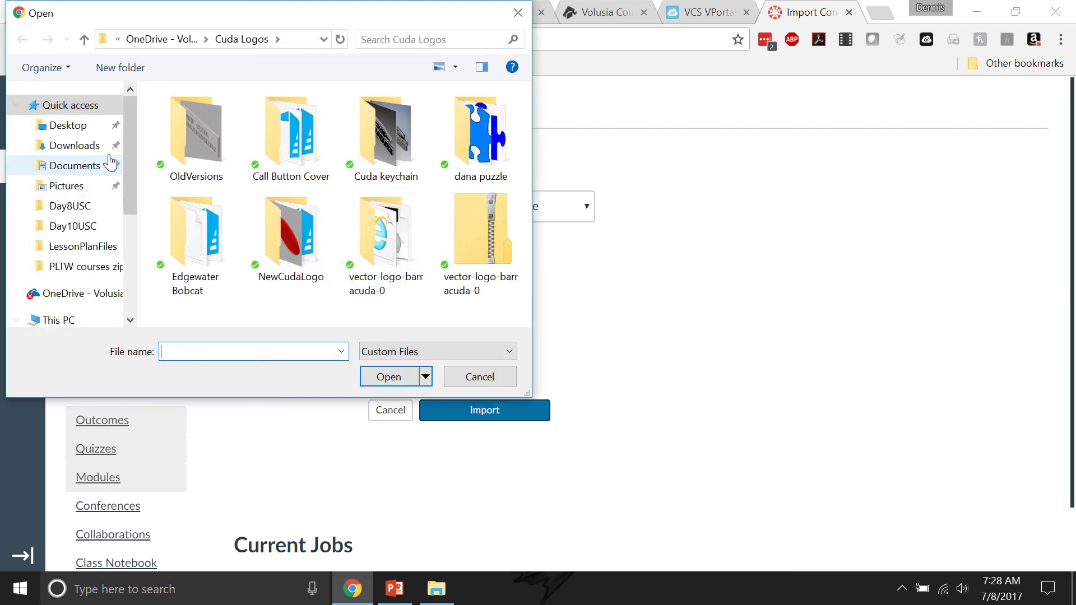
{"action": "left_click", "coordinate": [68, 126]}
{"action": "scroll", "coordinate": [284, 208], "scroll_direction": "down", "scroll_amount": 1}
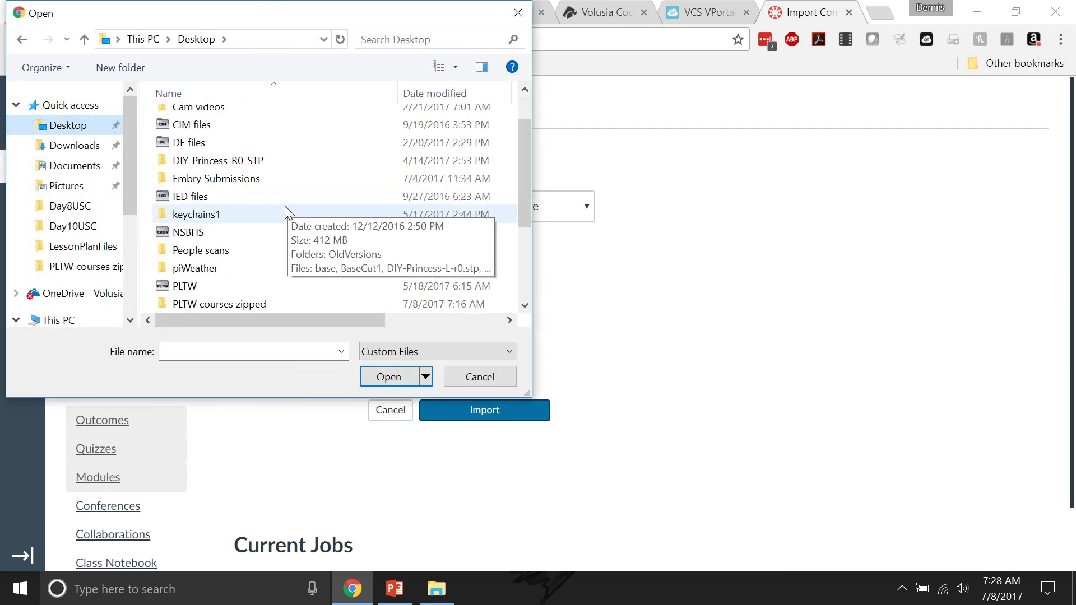
{"action": "double_click", "coordinate": [243, 305]}
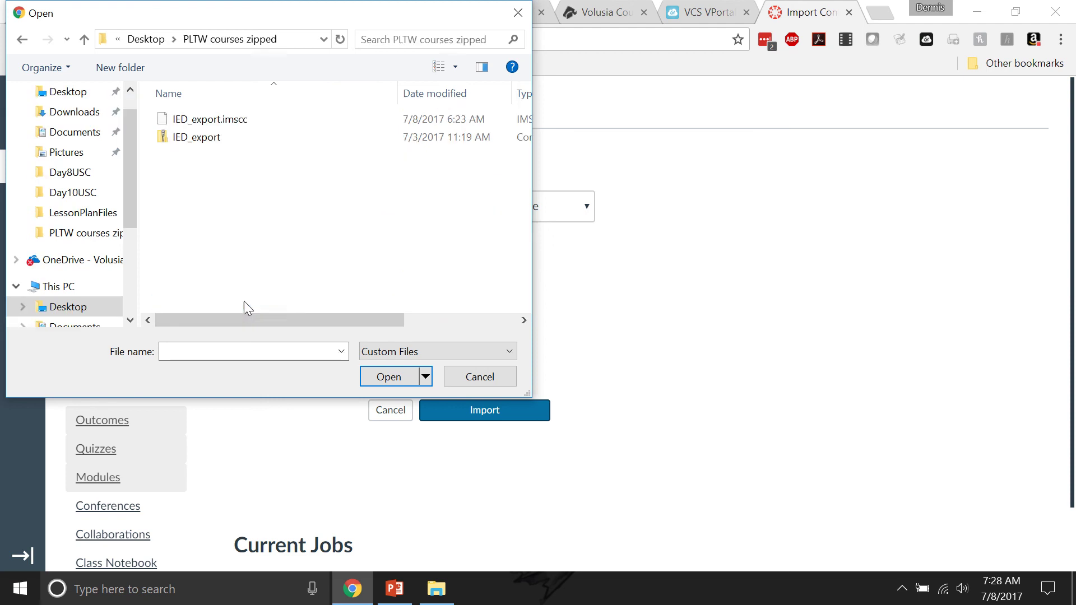
{"action": "left_click", "coordinate": [210, 120]}
{"action": "left_click", "coordinate": [393, 381]}
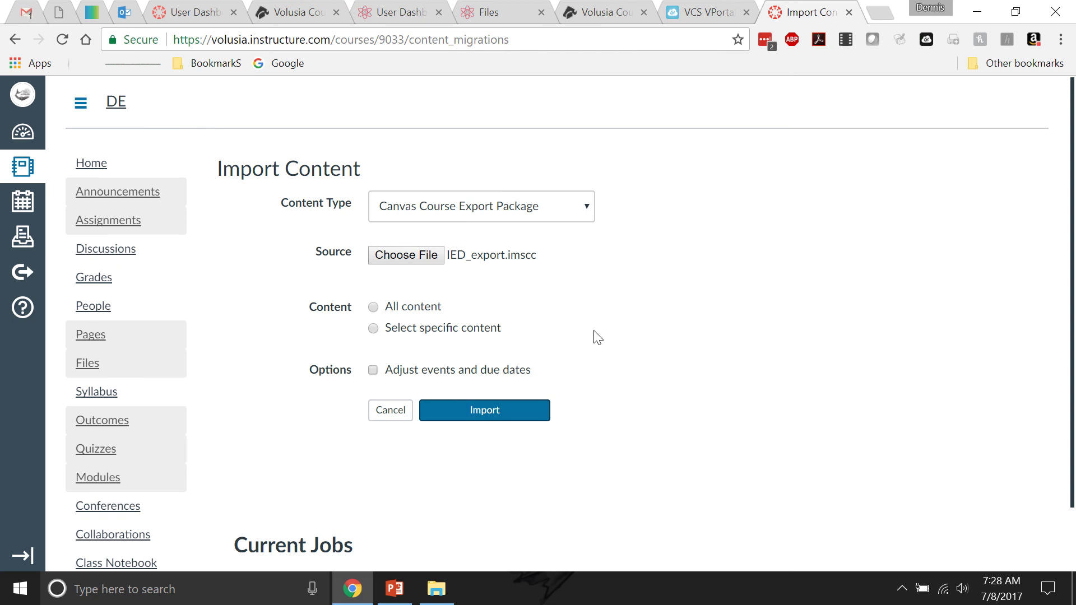
{"action": "scroll", "coordinate": [594, 336], "scroll_direction": "down", "scroll_amount": 2}
{"action": "scroll", "coordinate": [609, 331], "scroll_direction": "up", "scroll_amount": 2}
{"action": "left_click", "coordinate": [437, 588]}
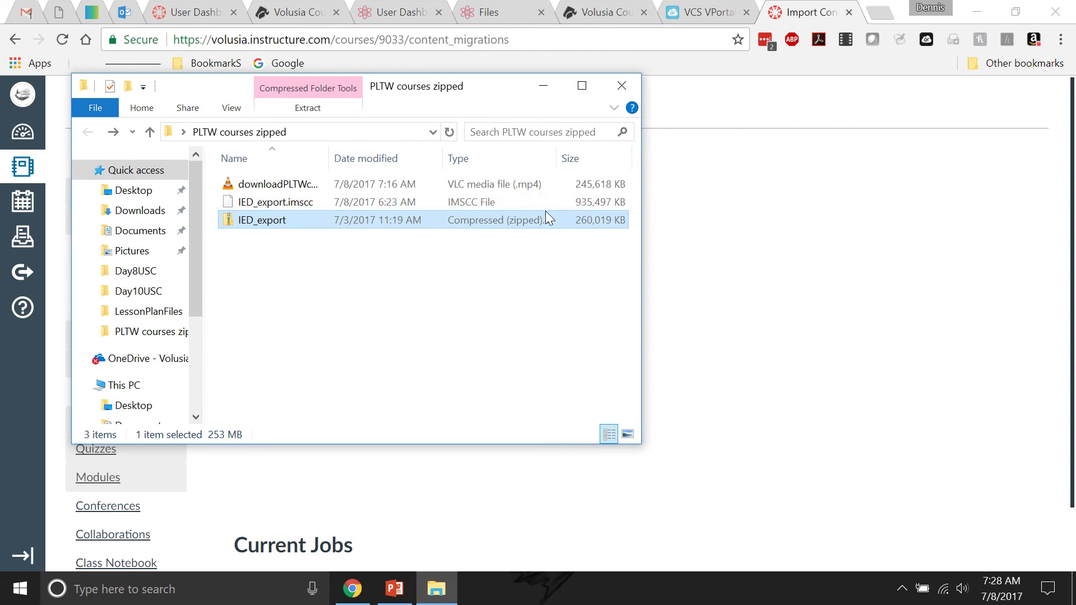
{"action": "left_click", "coordinate": [543, 86]}
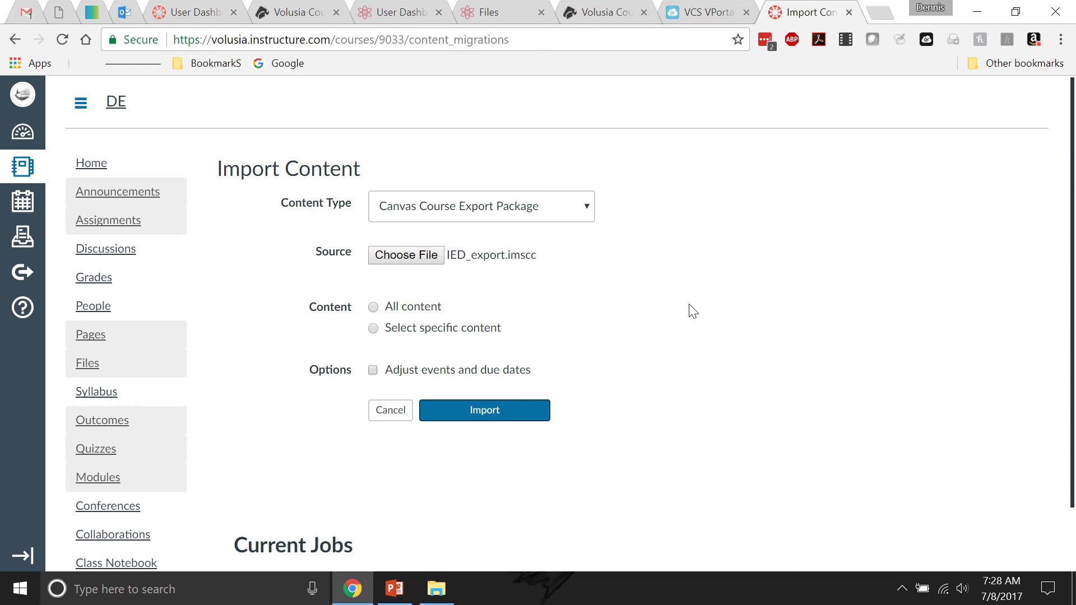
{"action": "scroll", "coordinate": [693, 311], "scroll_direction": "down", "scroll_amount": 1}
{"action": "scroll", "coordinate": [693, 311], "scroll_direction": "up", "scroll_amount": 1}
{"action": "key", "text": "super+c"}
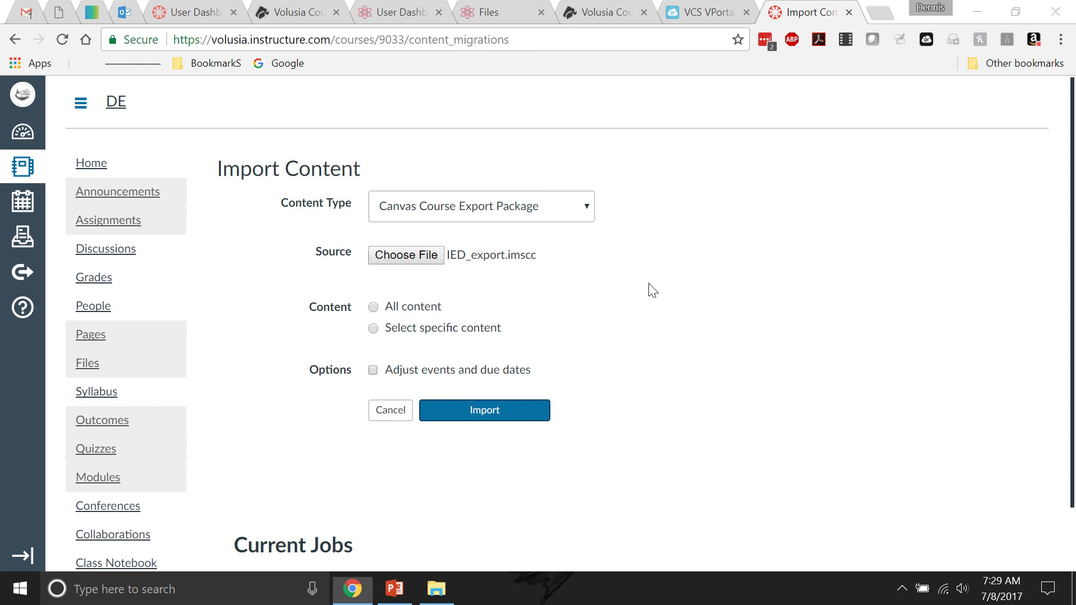